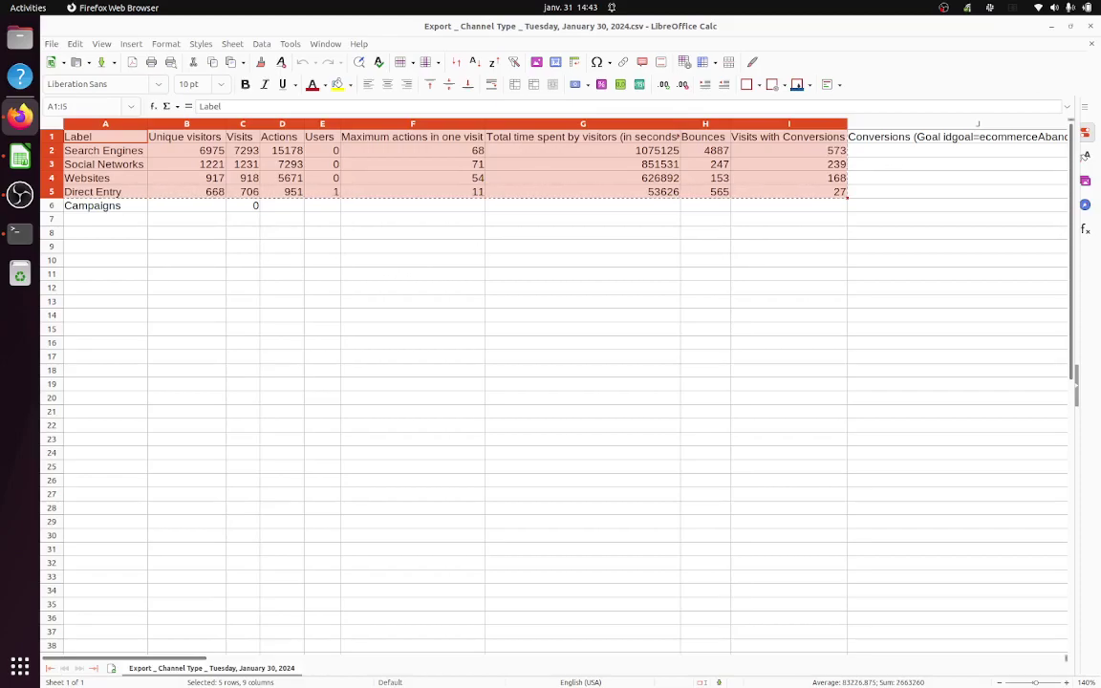
# Step: Bring Firefox to the front and maximise its window
pyautogui.hotkey('alt', 'Tab')
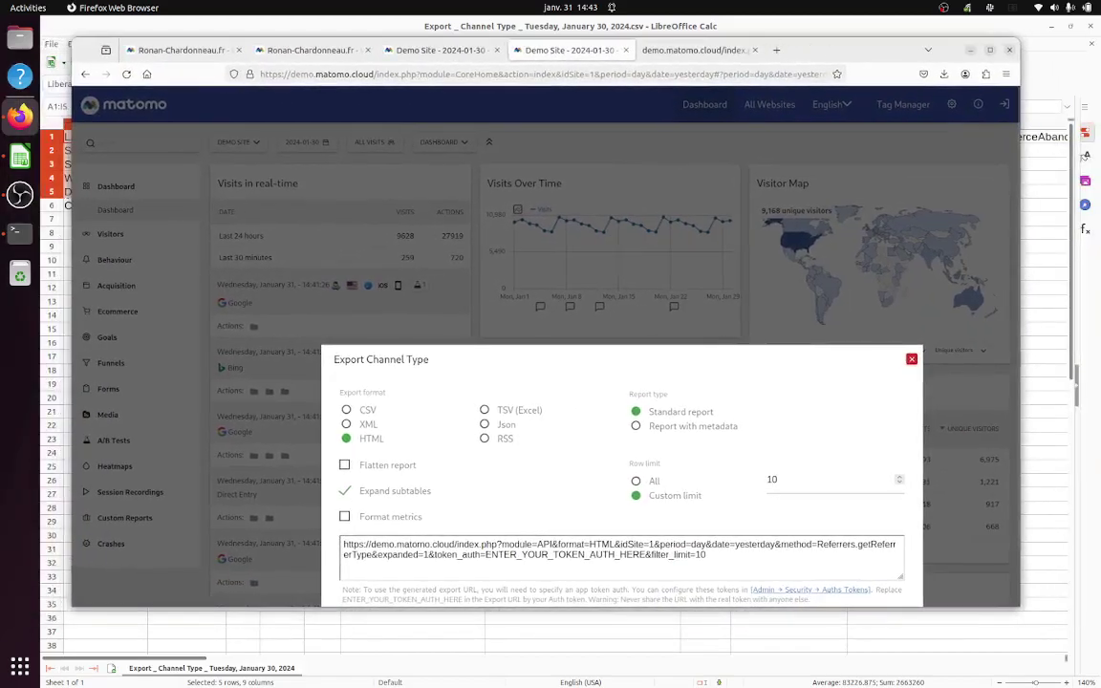
pyautogui.doubleClick(890, 43)
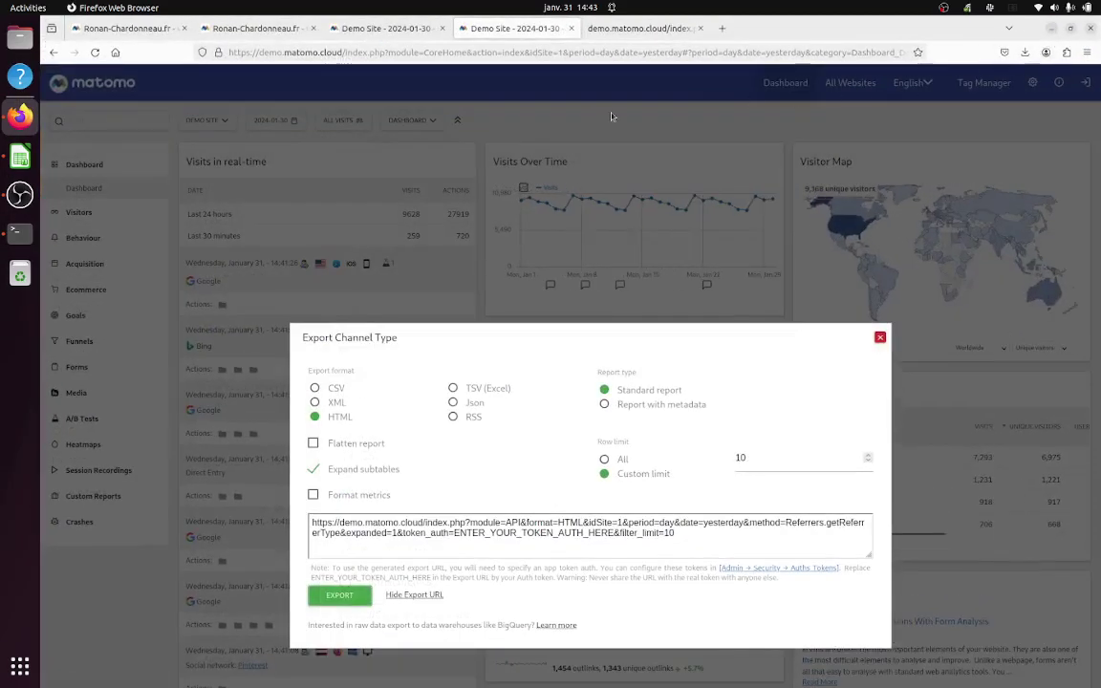
# Step: On the Mistral AI chat page, send the test message 'test2'
pyautogui.click(273, 31)
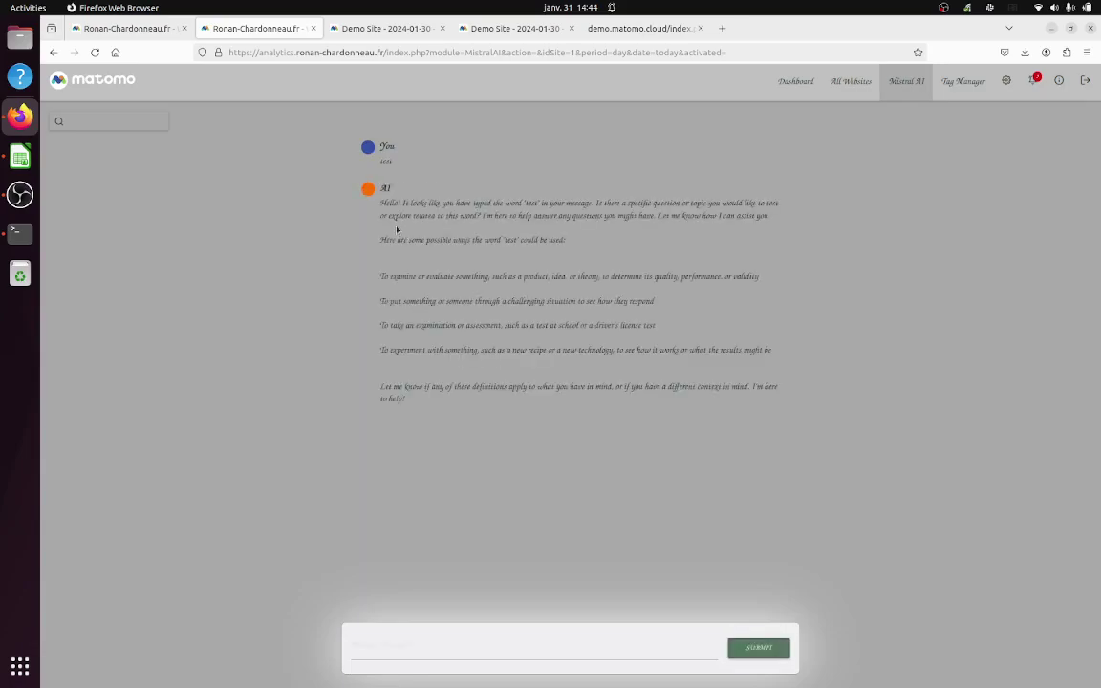
pyautogui.click(595, 649)
pyautogui.write('test')
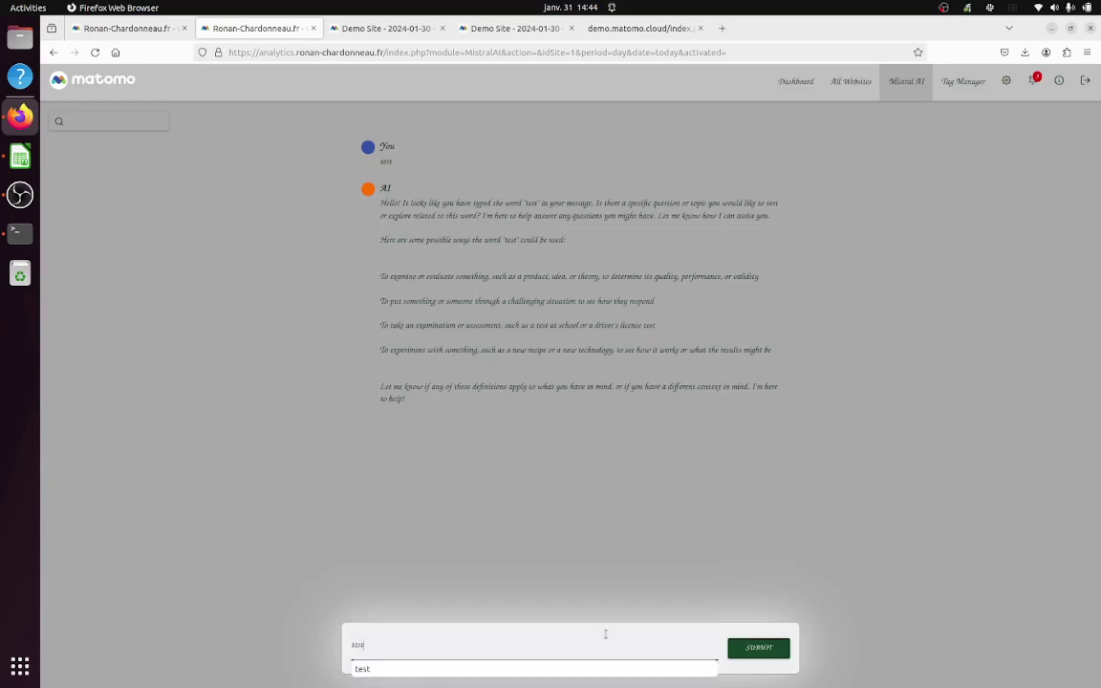
pyautogui.write('2')
pyautogui.click(745, 647)
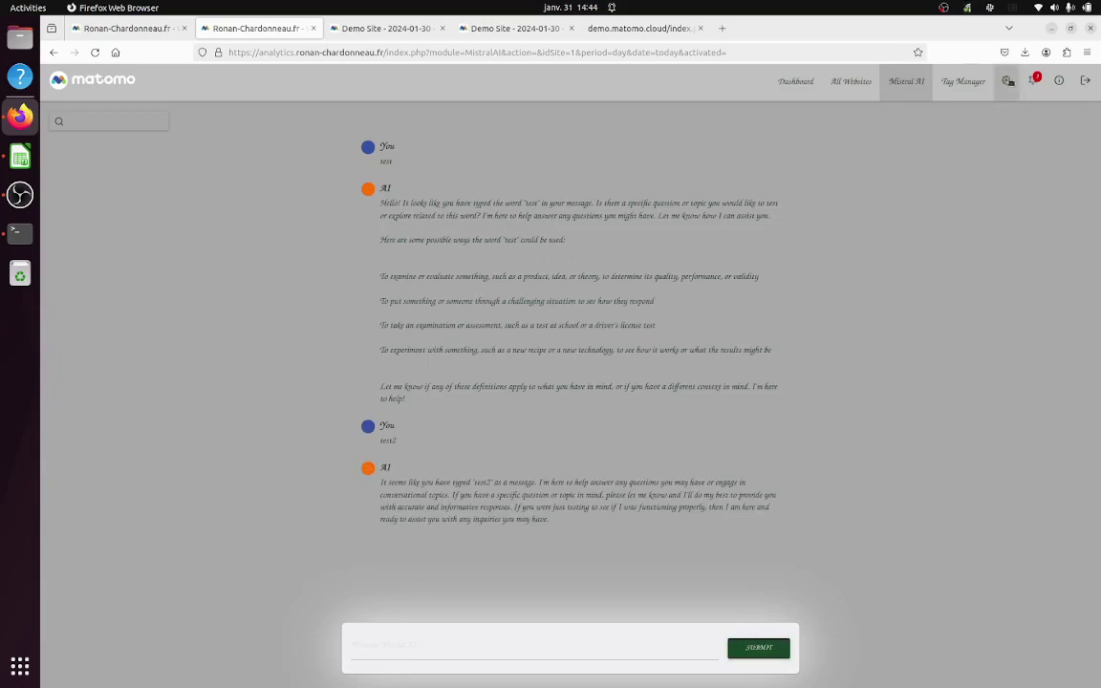
# Step: Open the Matomo Administration page in a new tab
pyautogui.rightClick(1006, 81)
pyautogui.click(995, 89)
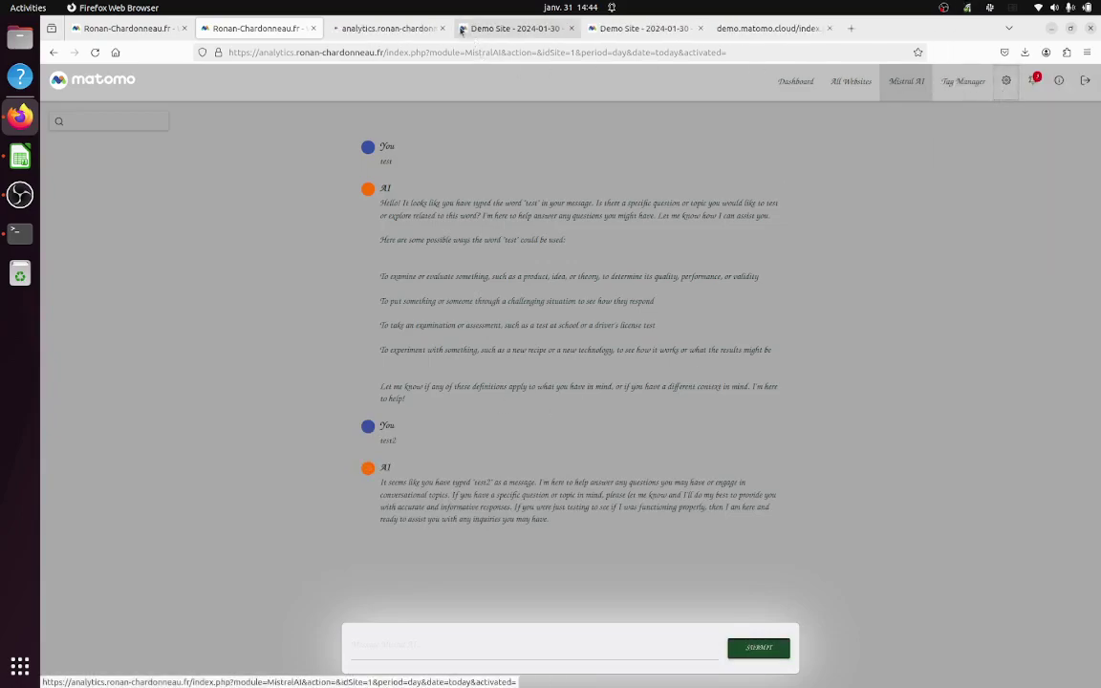
pyautogui.click(380, 28)
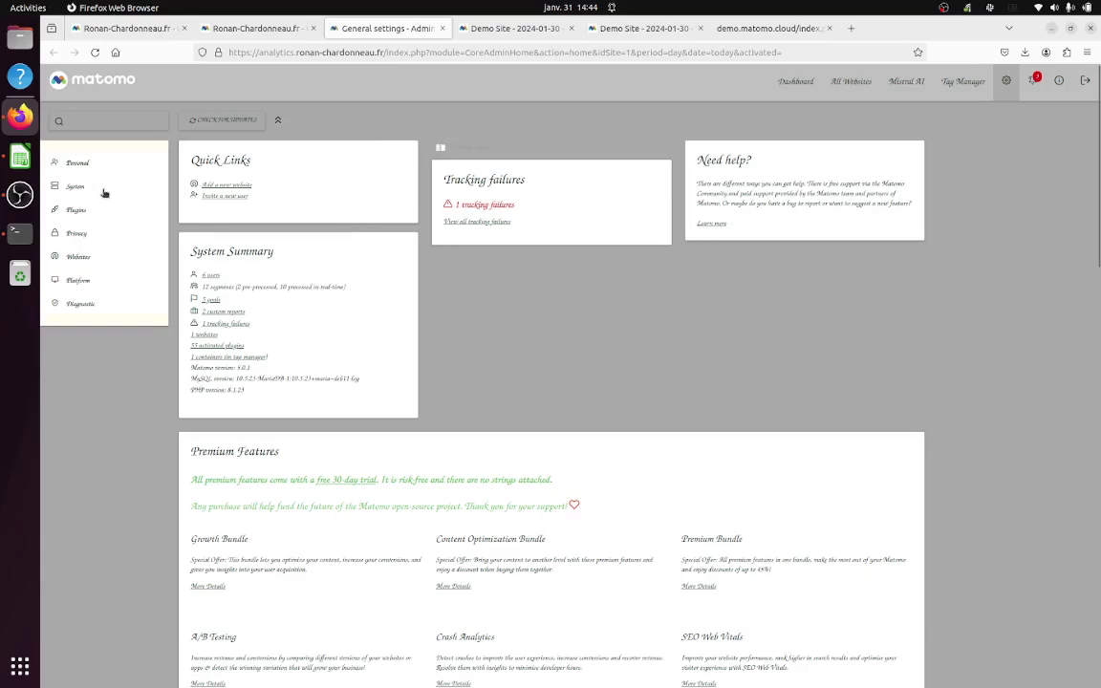
# Step: Confirm the MistralAI model under System > General settings is tiny, then return to the chat
pyautogui.click(103, 190)
pyautogui.click(109, 212)
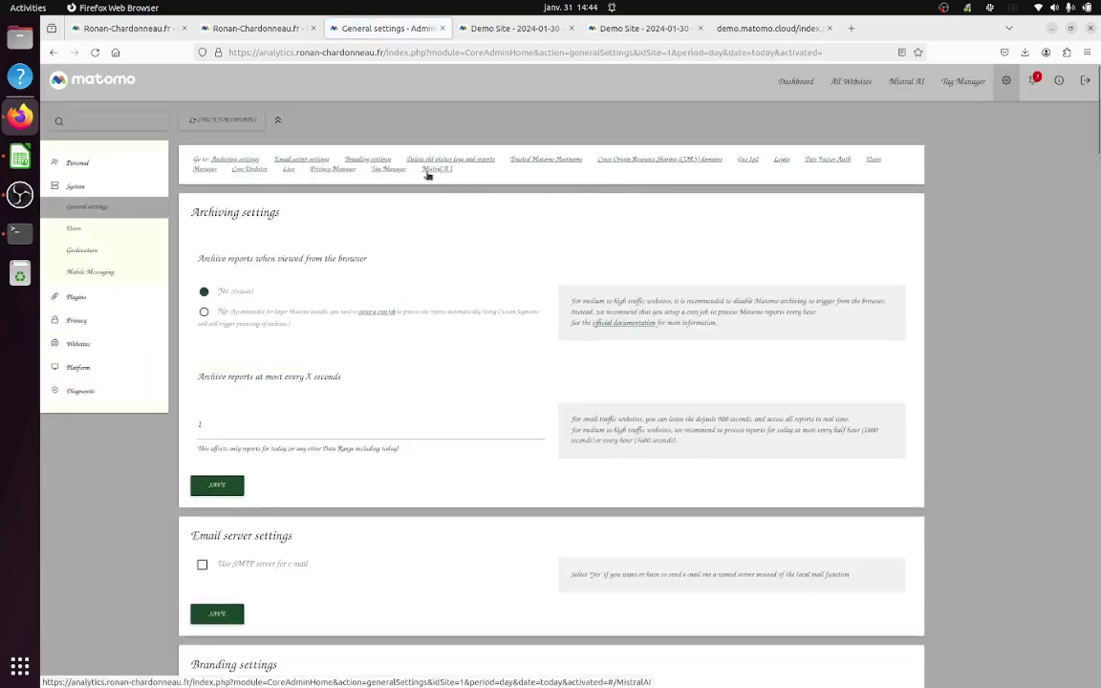
pyautogui.click(428, 172)
pyautogui.click(334, 529)
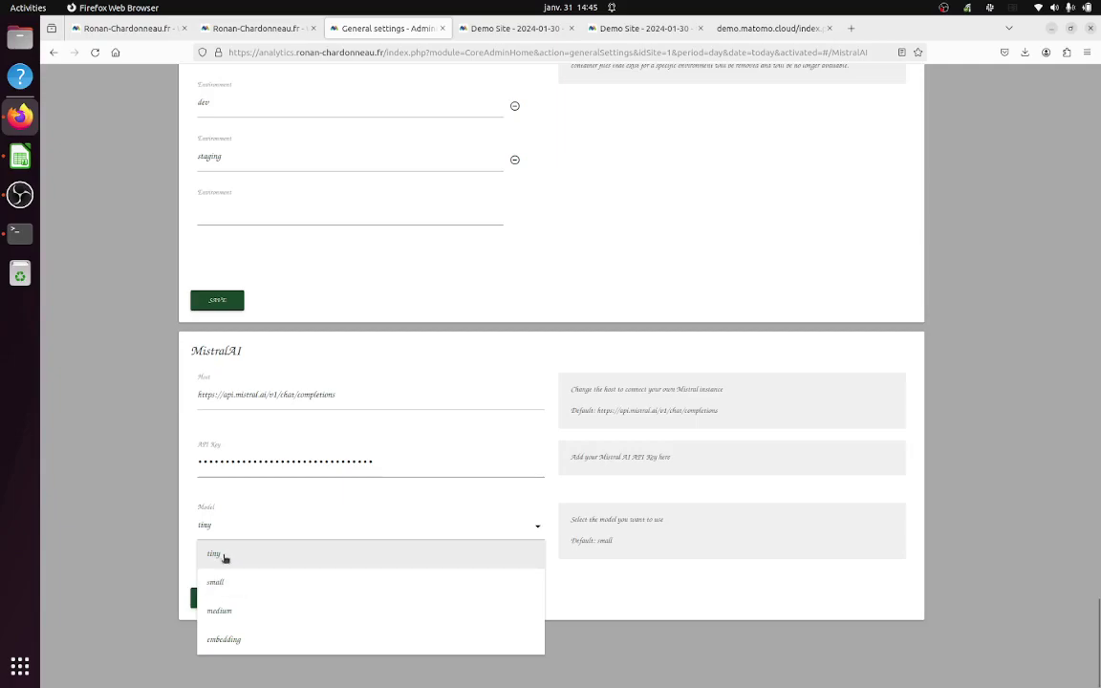
pyautogui.click(135, 409)
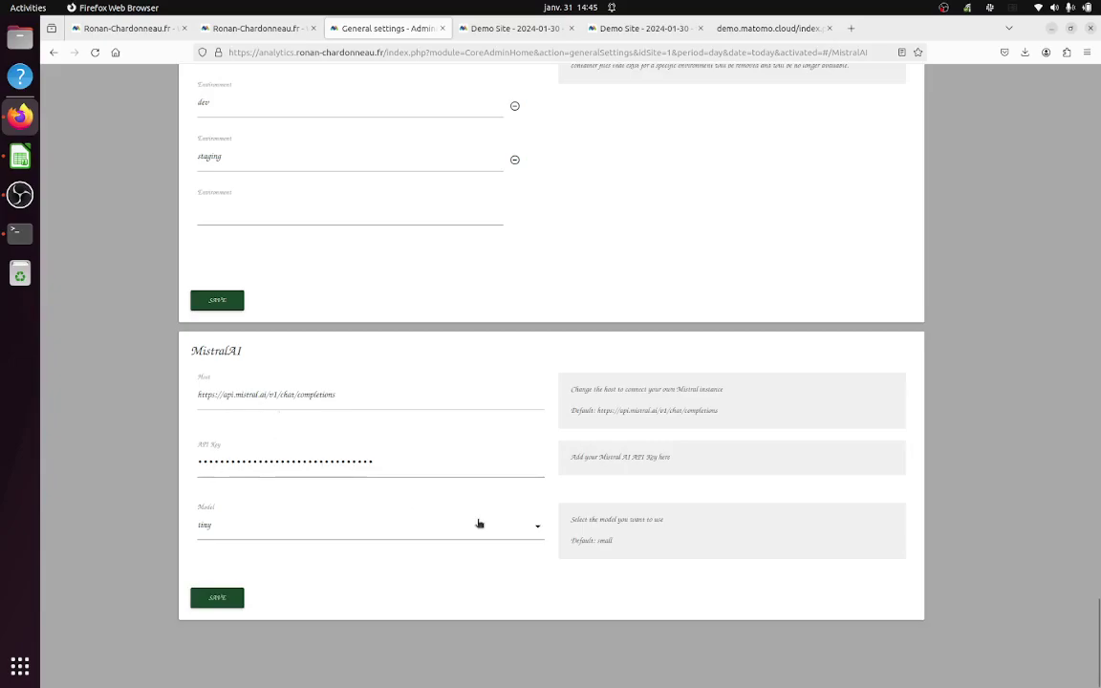
pyautogui.scroll(15, 480, 524)
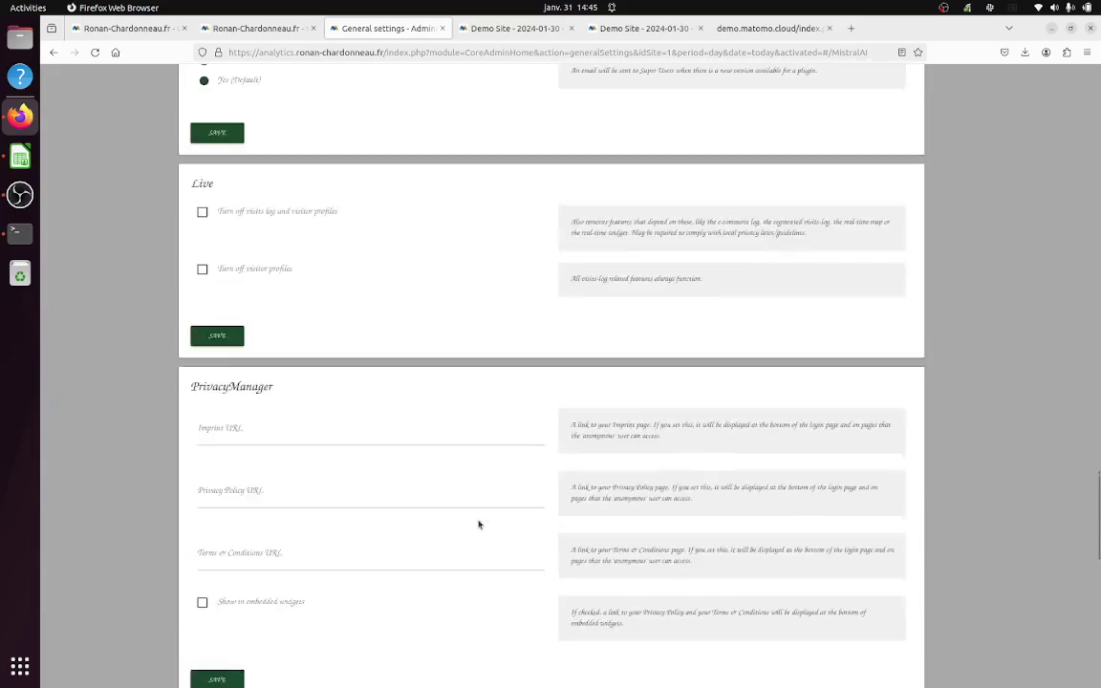
pyautogui.click(256, 29)
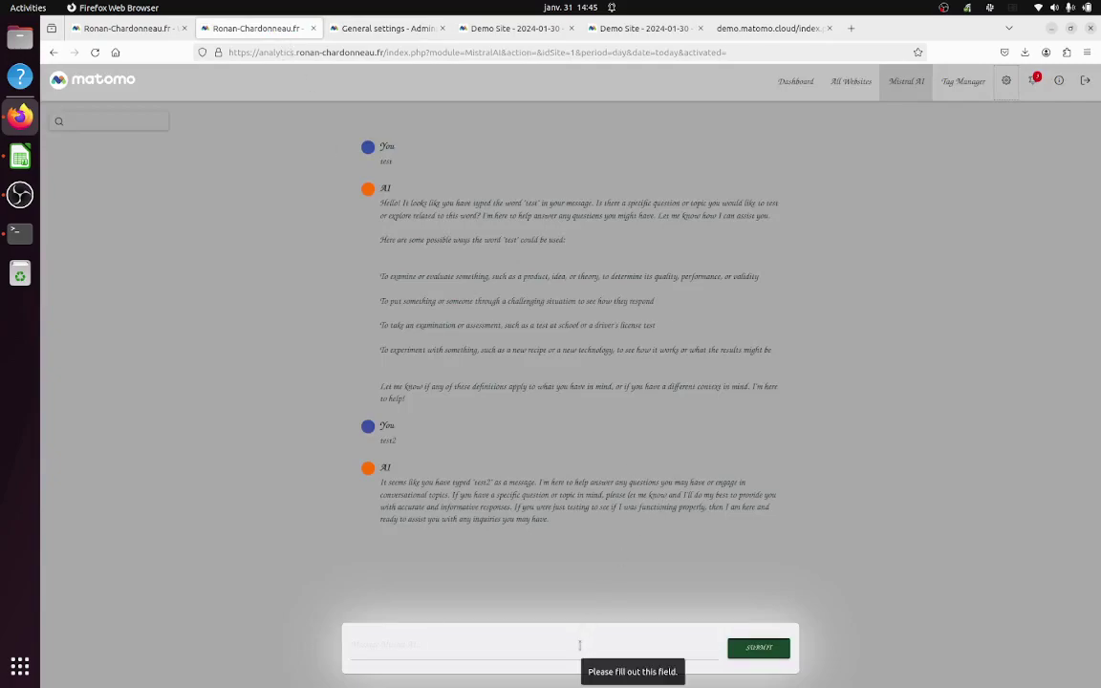
# Step: Ask which traffic source is best for conversions, pasting the Calc channel-type table
pyautogui.click(579, 646)
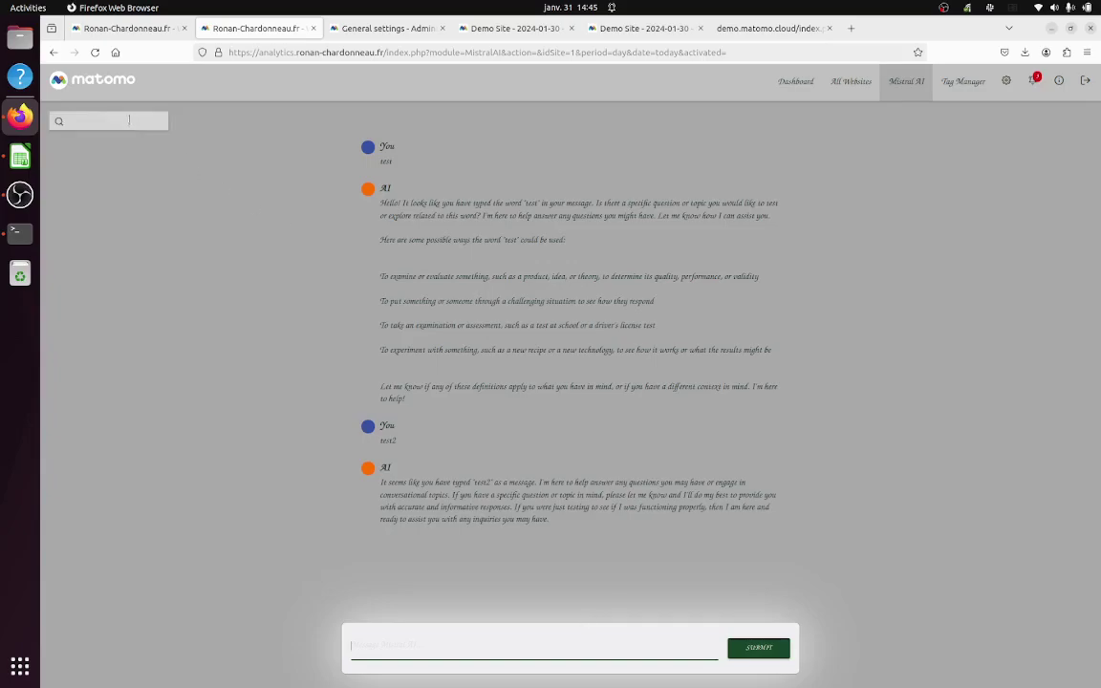
pyautogui.click(20, 156)
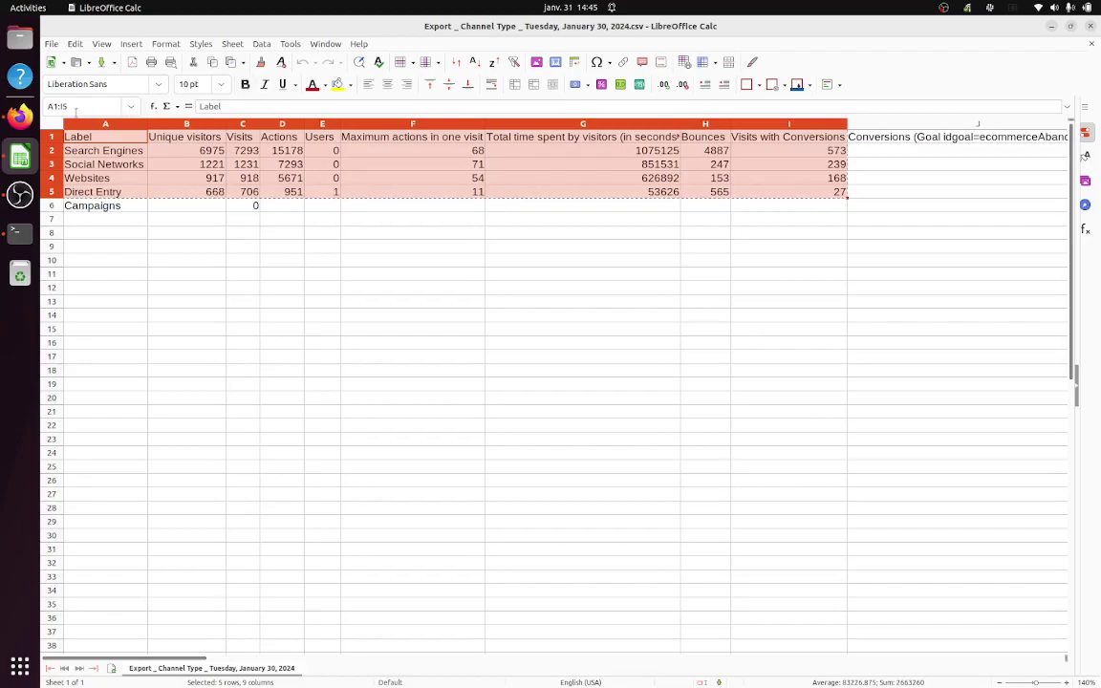
pyautogui.click(34, 118)
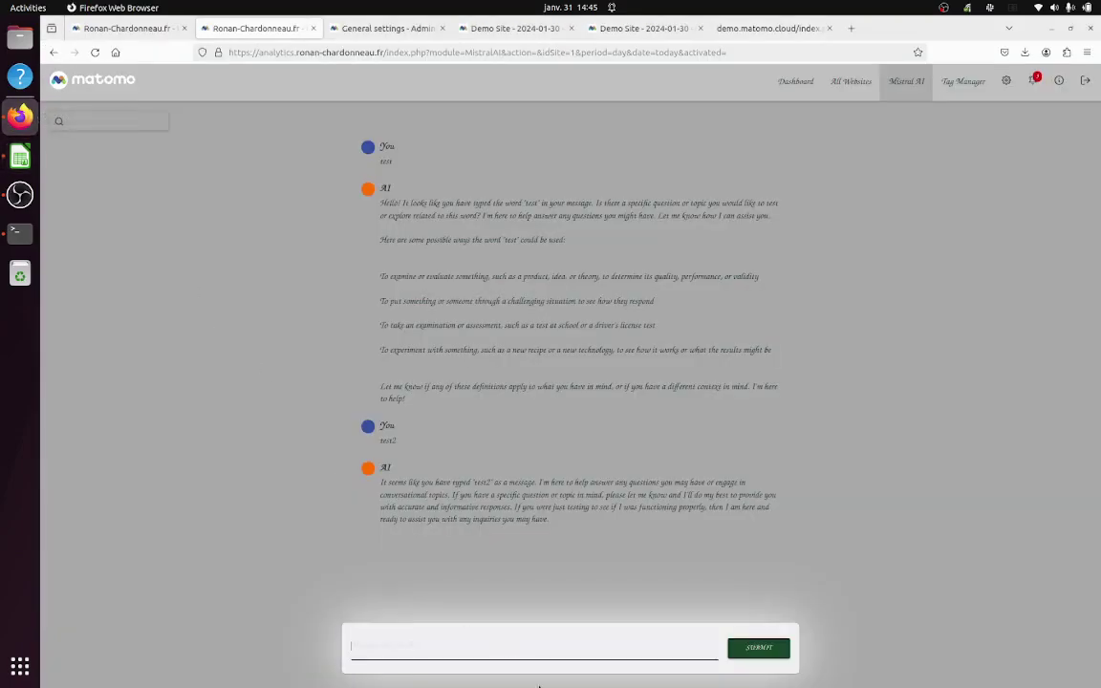
pyautogui.write('which source of traffic is the most interesign for us in terms of conversions?')
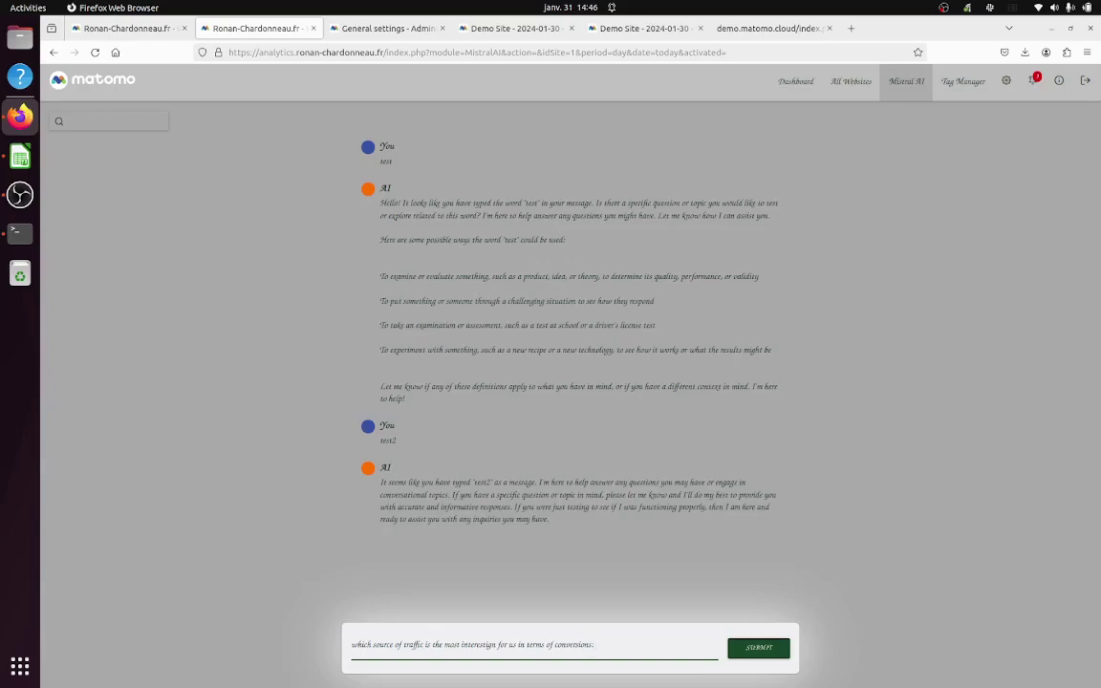
pyautogui.hotkey('ctrl', 'v')
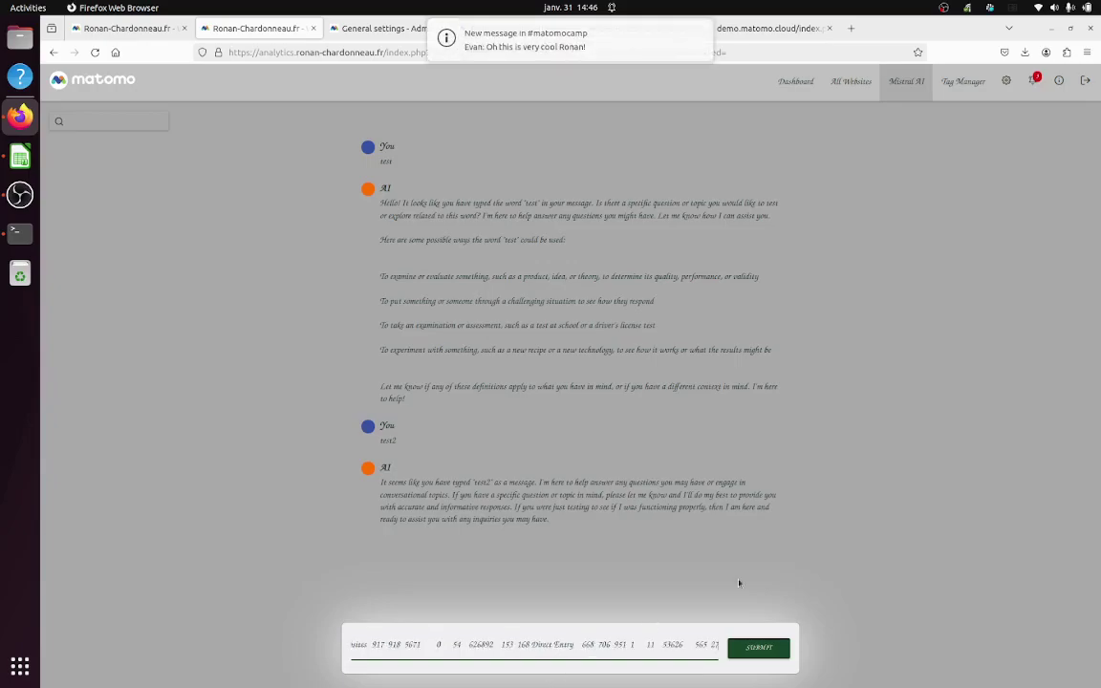
pyautogui.click(758, 649)
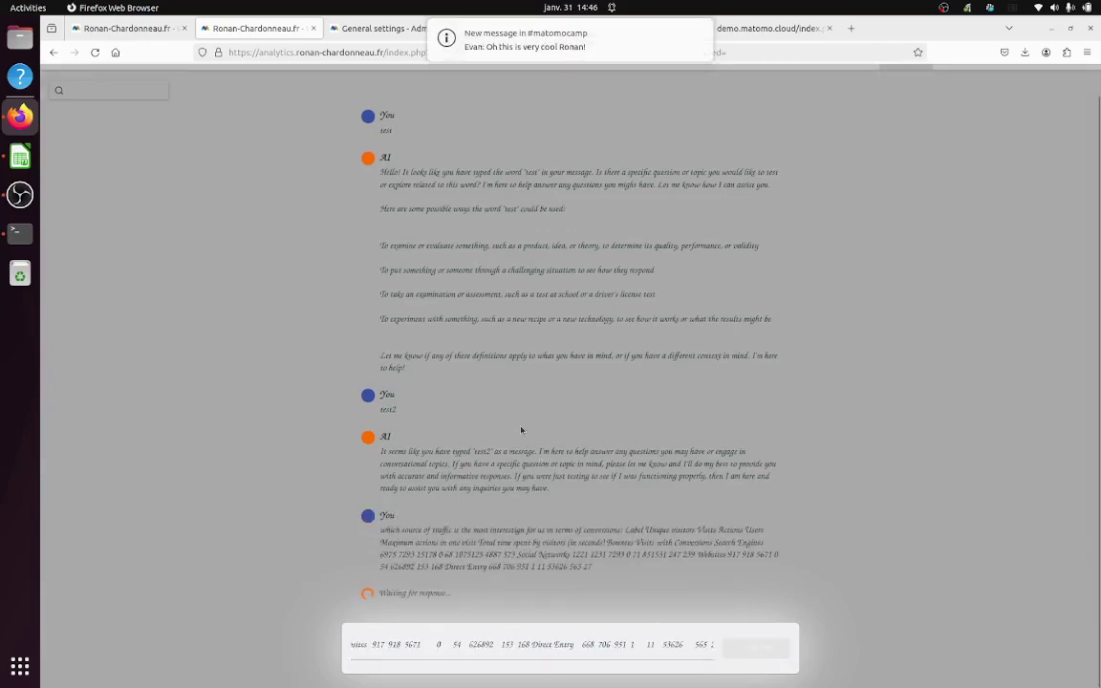
pyautogui.click(700, 30)
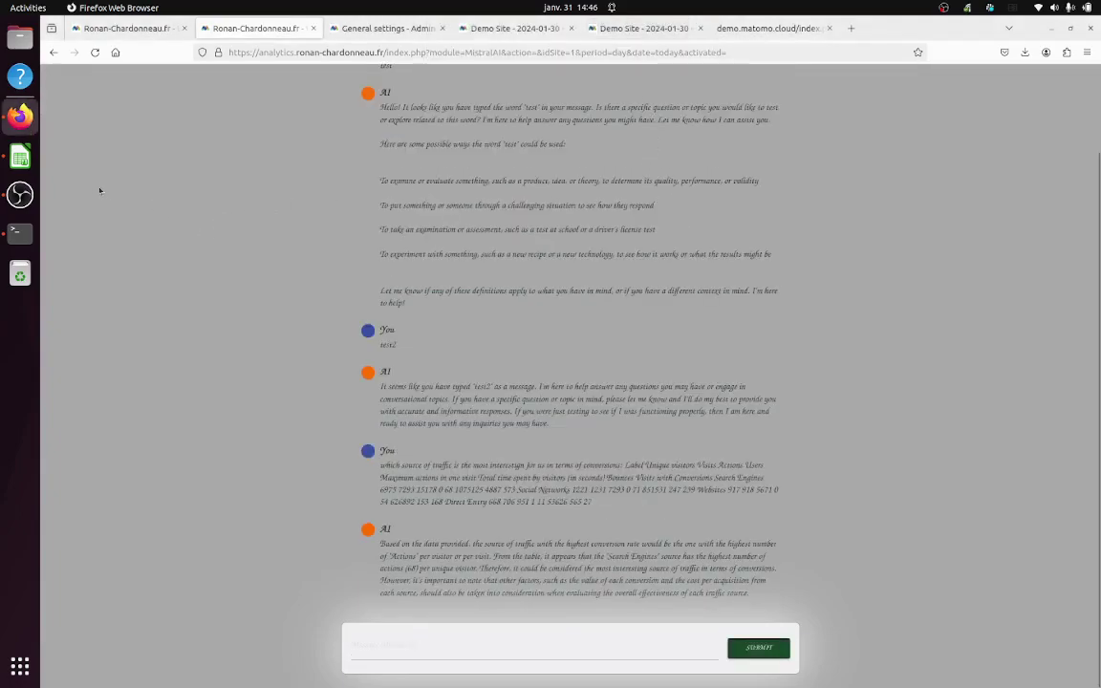
# Step: Compare with the spreadsheet and highlight the reply's highest-conversion-rate claim
pyautogui.click(21, 156)
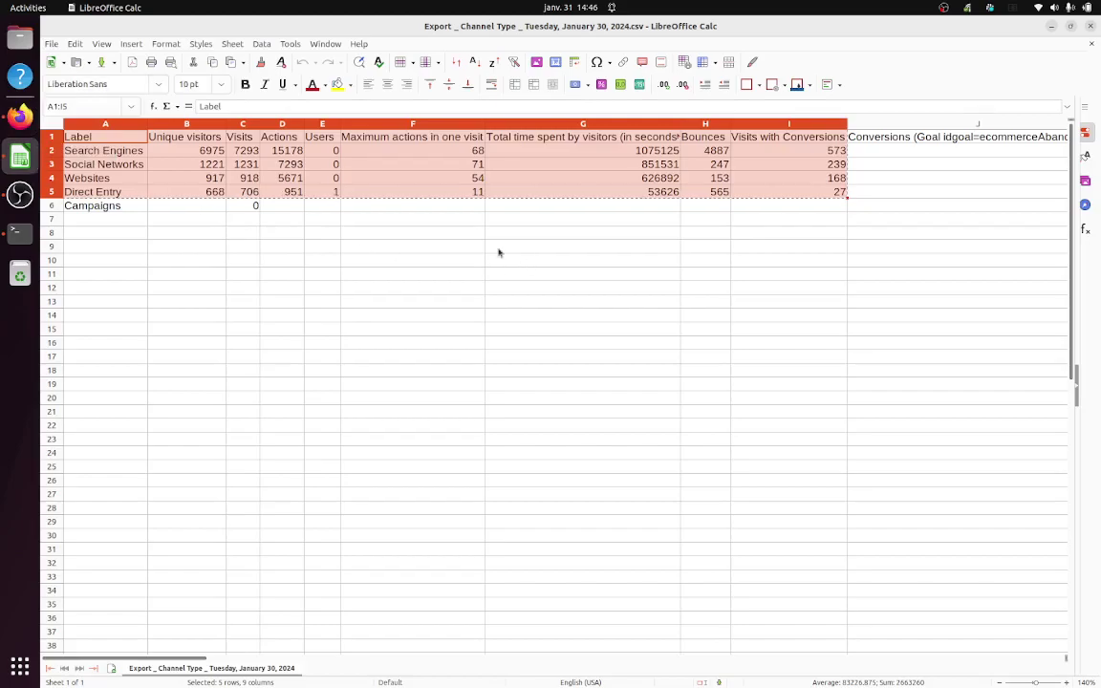
pyautogui.click(339, 222)
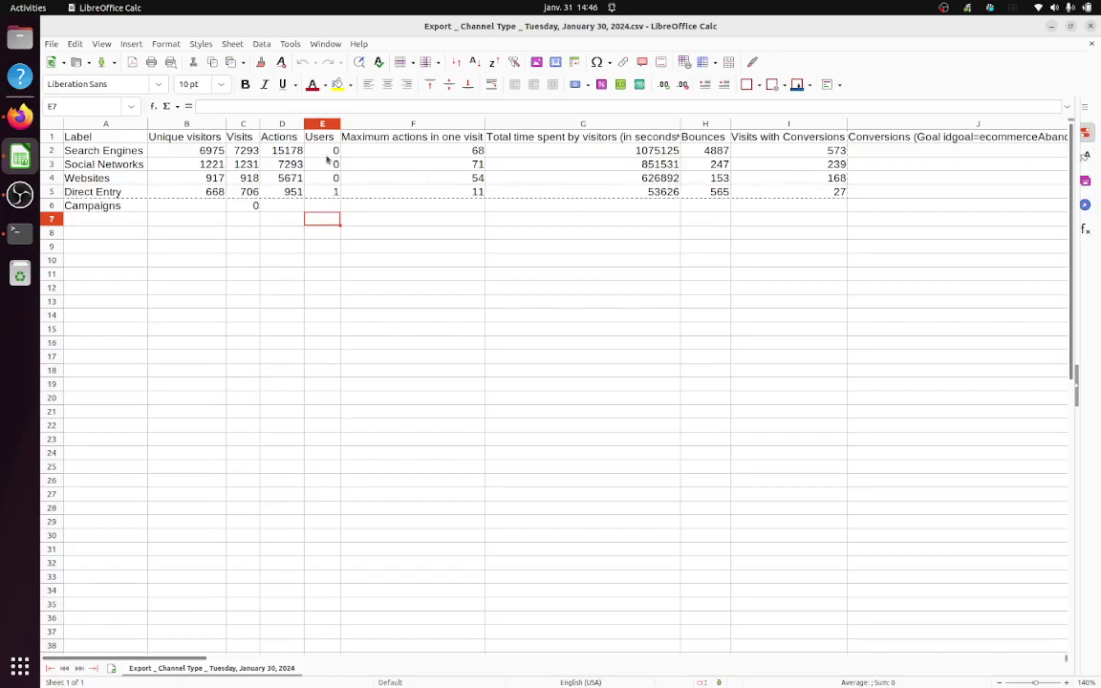
pyautogui.click(19, 116)
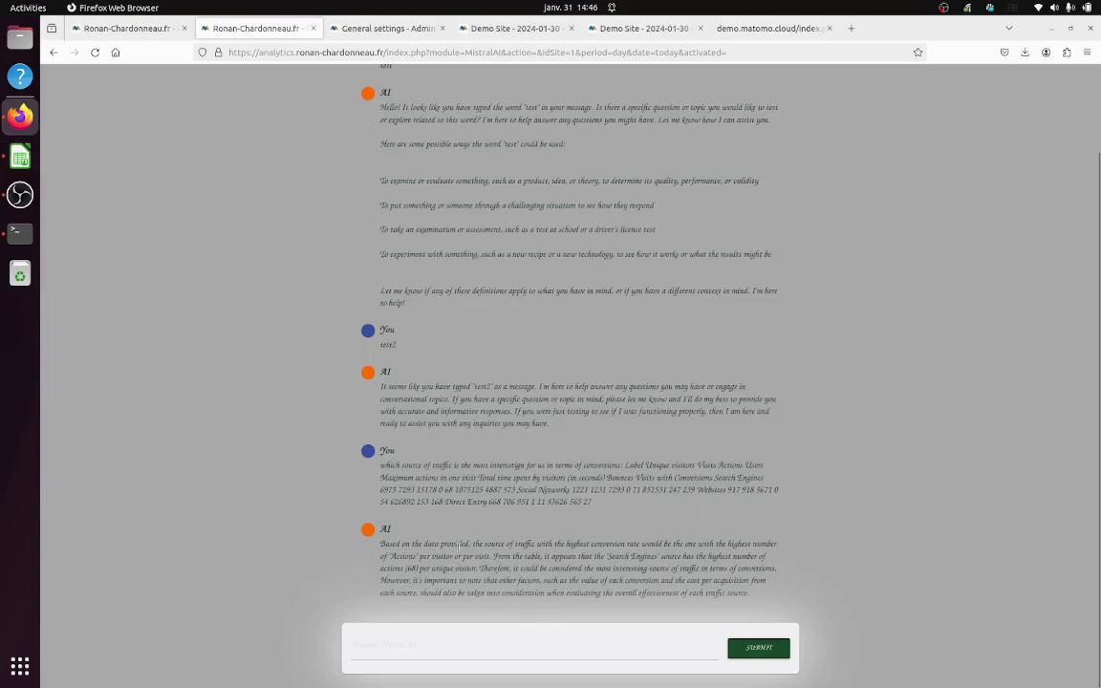
pyautogui.moveTo(484, 544); pyautogui.dragTo(380, 544)
pyautogui.moveTo(660, 542); pyautogui.dragTo(498, 543)
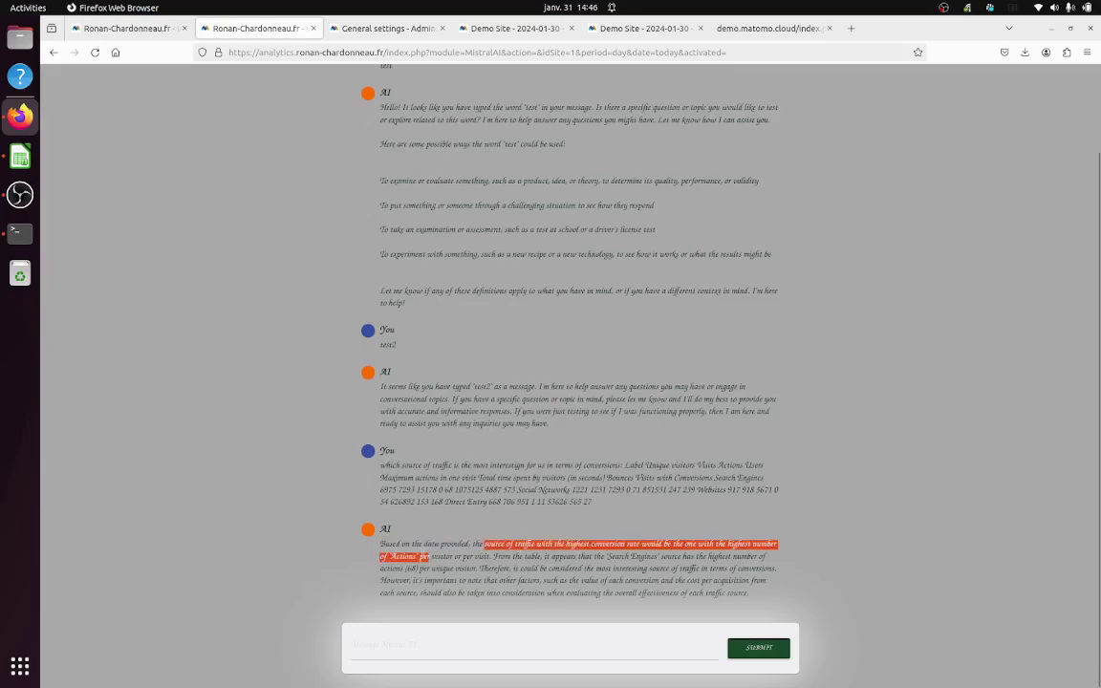
pyautogui.moveTo(420, 556); pyautogui.dragTo(494, 556)
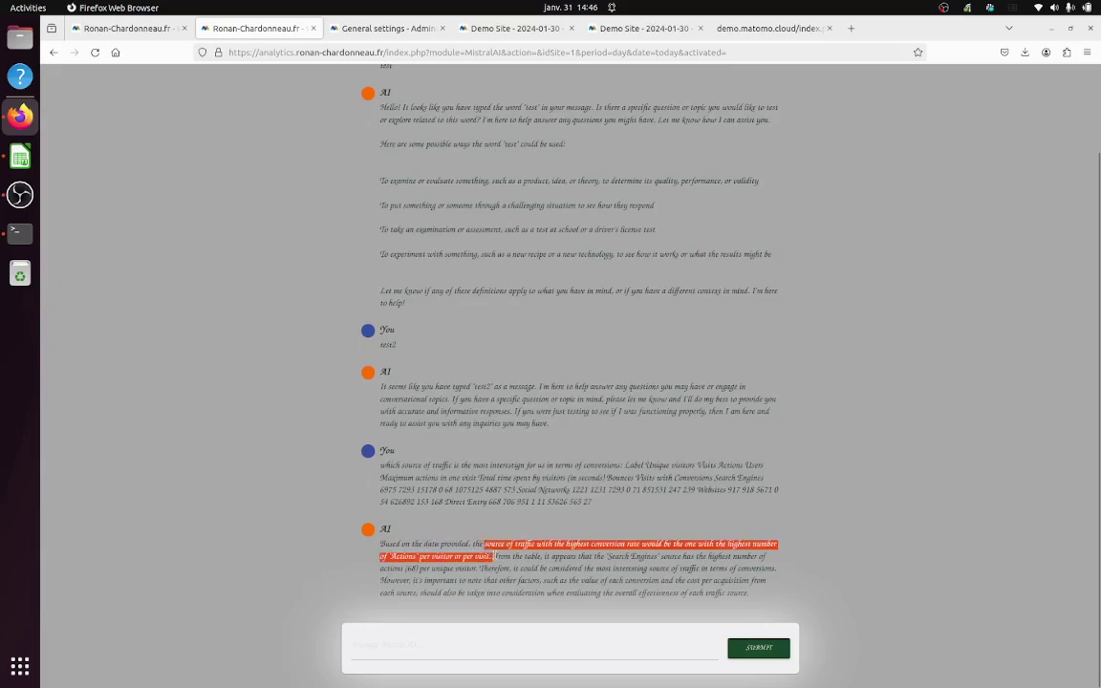
# Step: Recheck the spreadsheet, then select the full earlier traffic-source question text
pyautogui.click(20, 157)
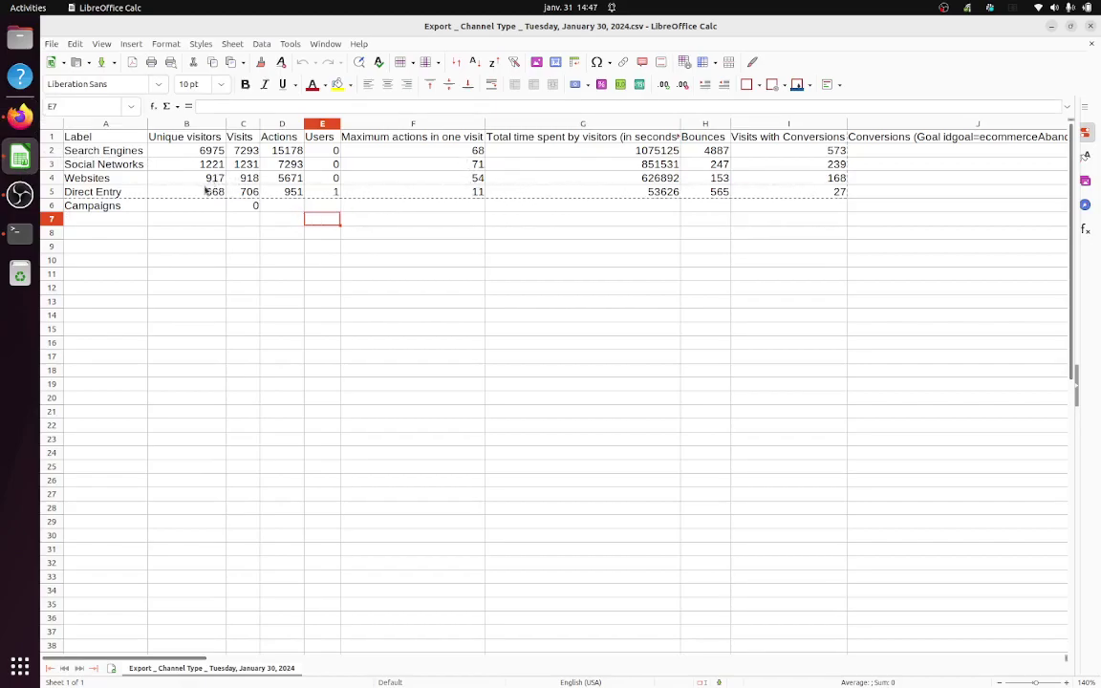
pyautogui.click(30, 118)
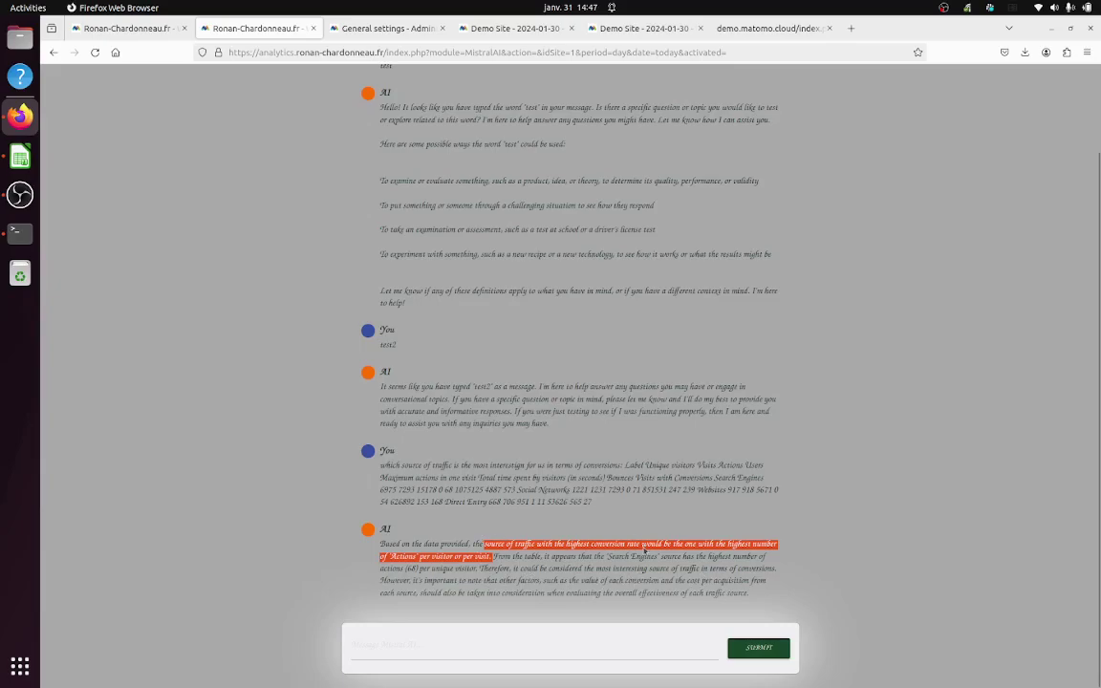
pyautogui.moveTo(604, 508); pyautogui.dragTo(382, 466)
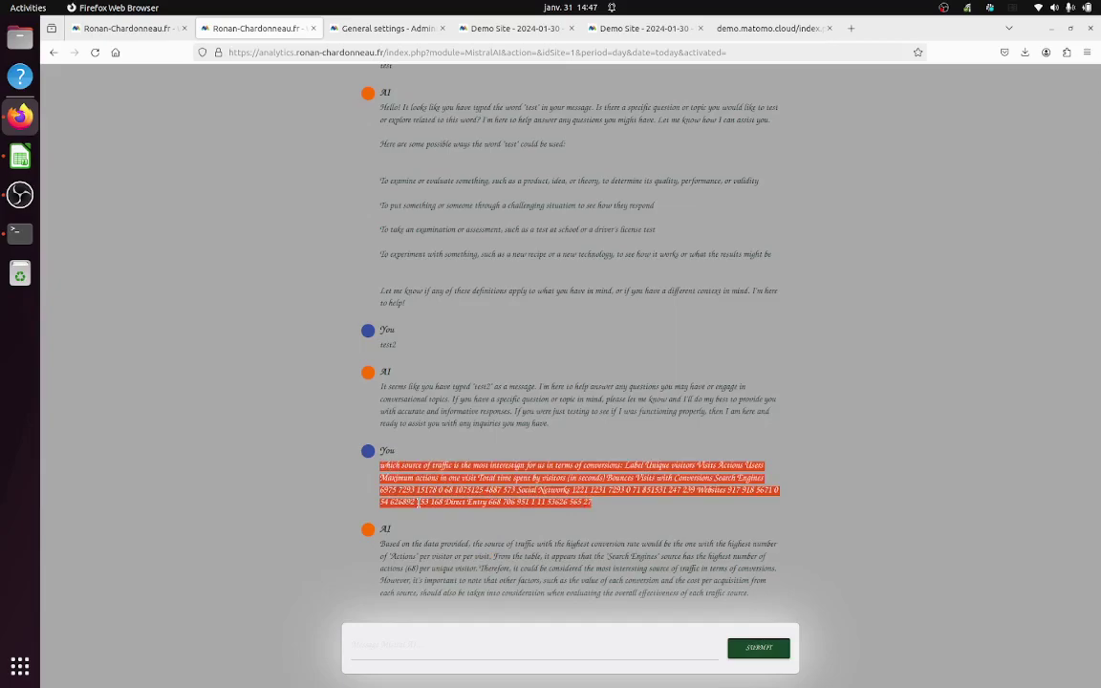
# Step: Set the MistralAI model to small, save with the account password, and return to the chat
pyautogui.scroll(2, 694, 288)
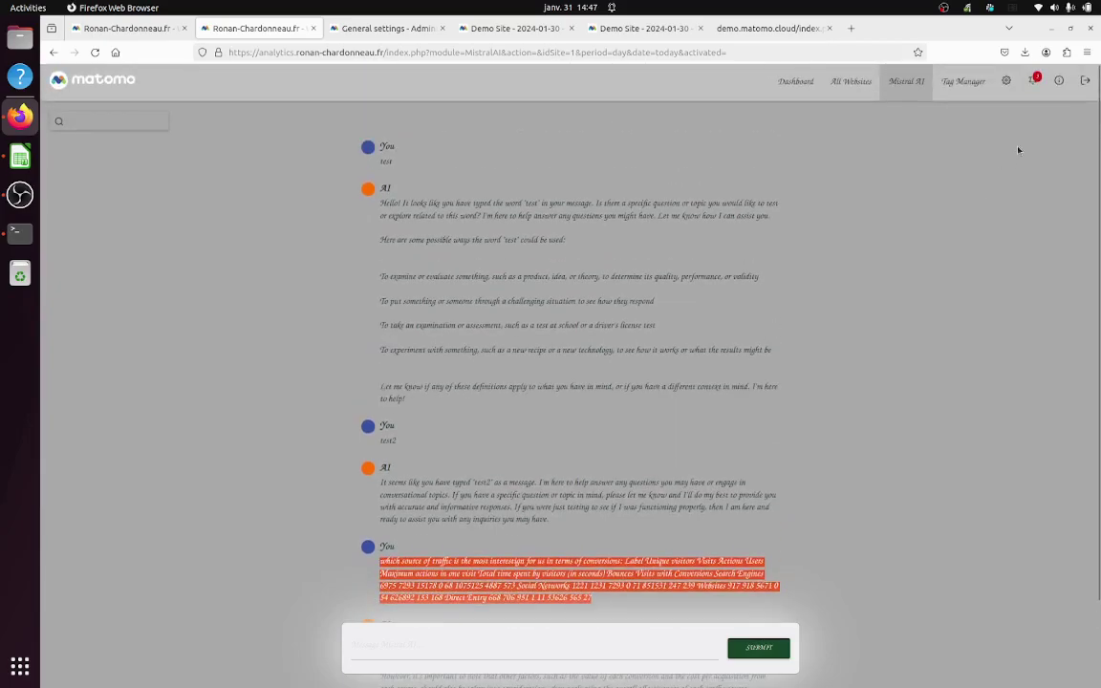
pyautogui.click(365, 34)
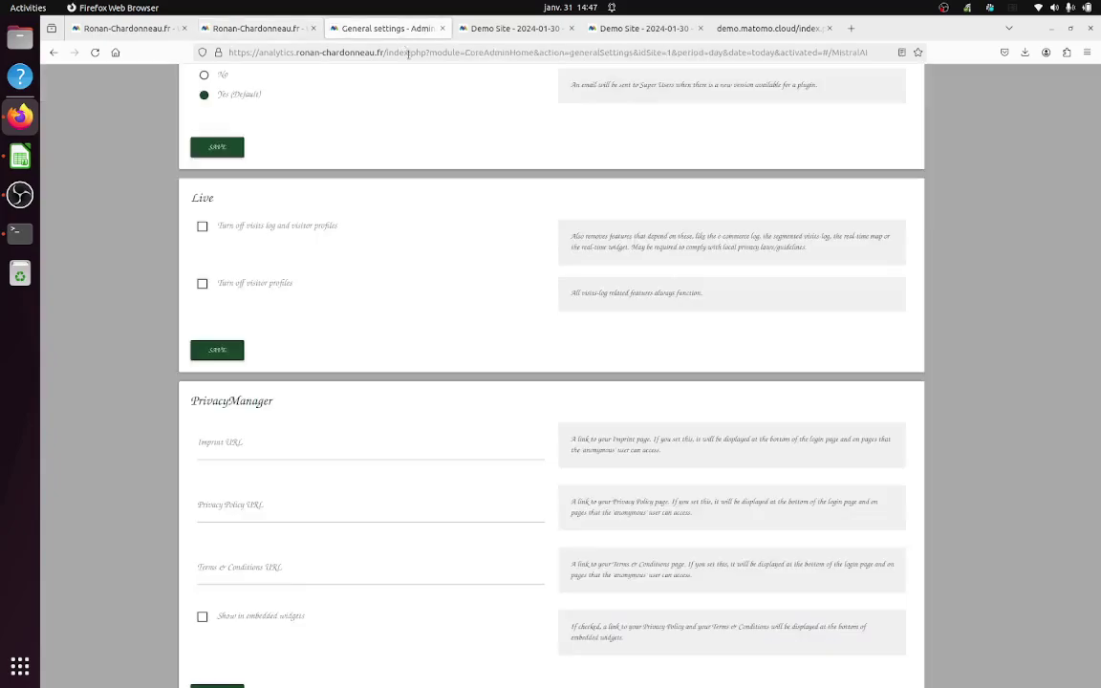
pyautogui.scroll(-6, 342, 538)
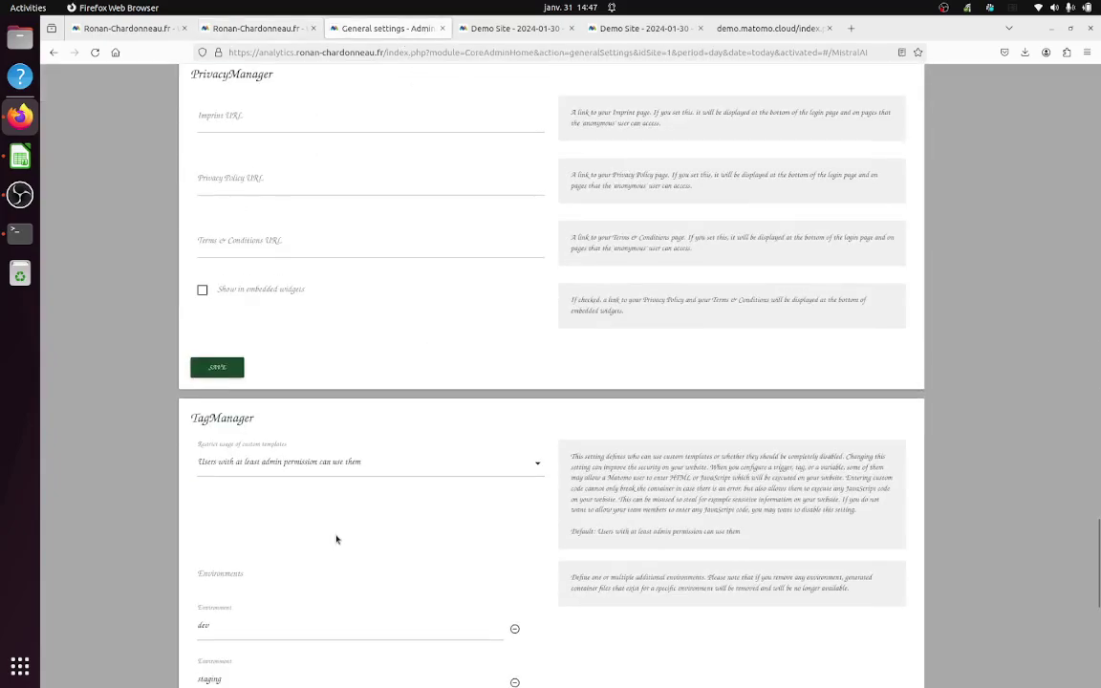
pyautogui.scroll(-3, 342, 538)
pyautogui.click(322, 527)
pyautogui.click(288, 585)
pyautogui.click(225, 598)
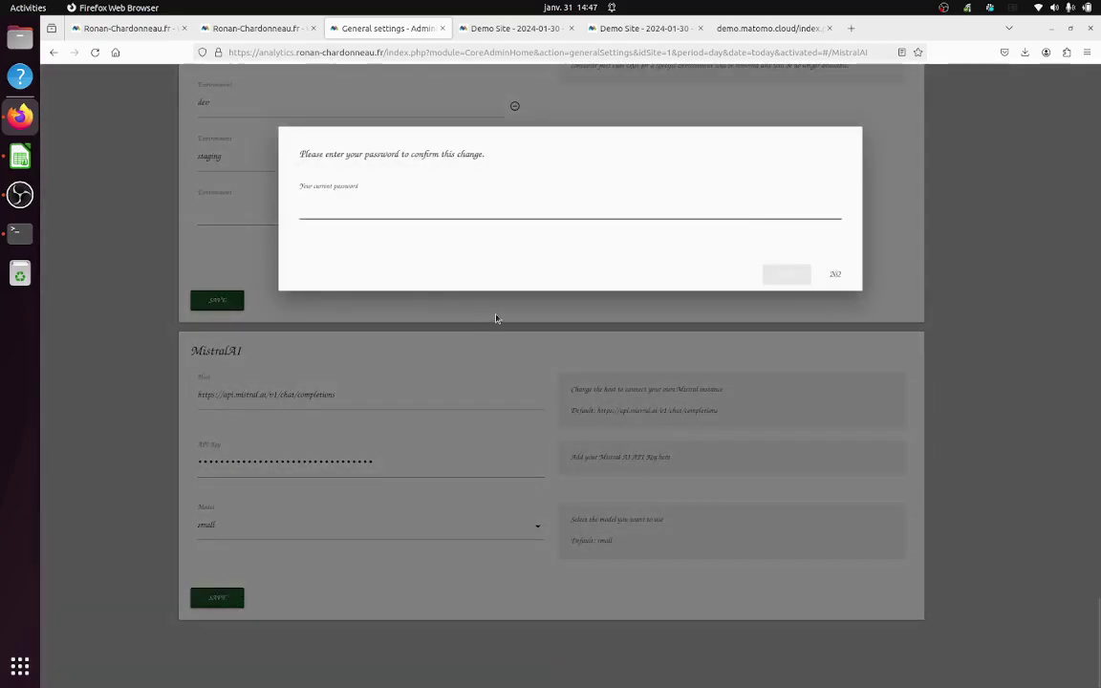
pyautogui.write('•••••')
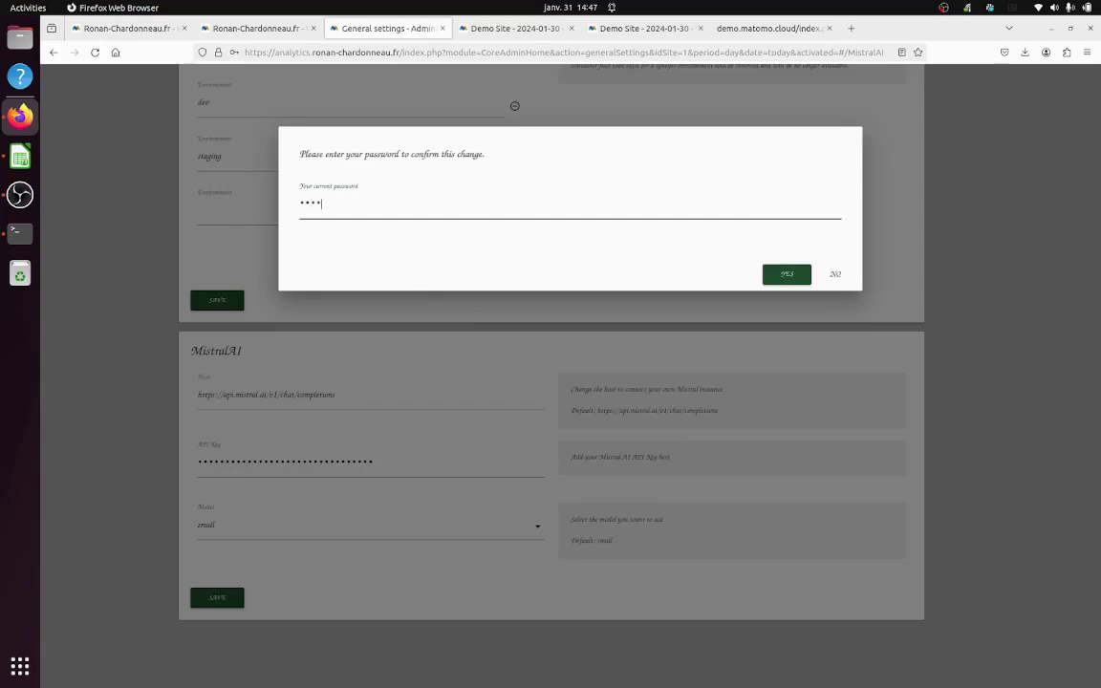
pyautogui.write('••')
pyautogui.click(790, 275)
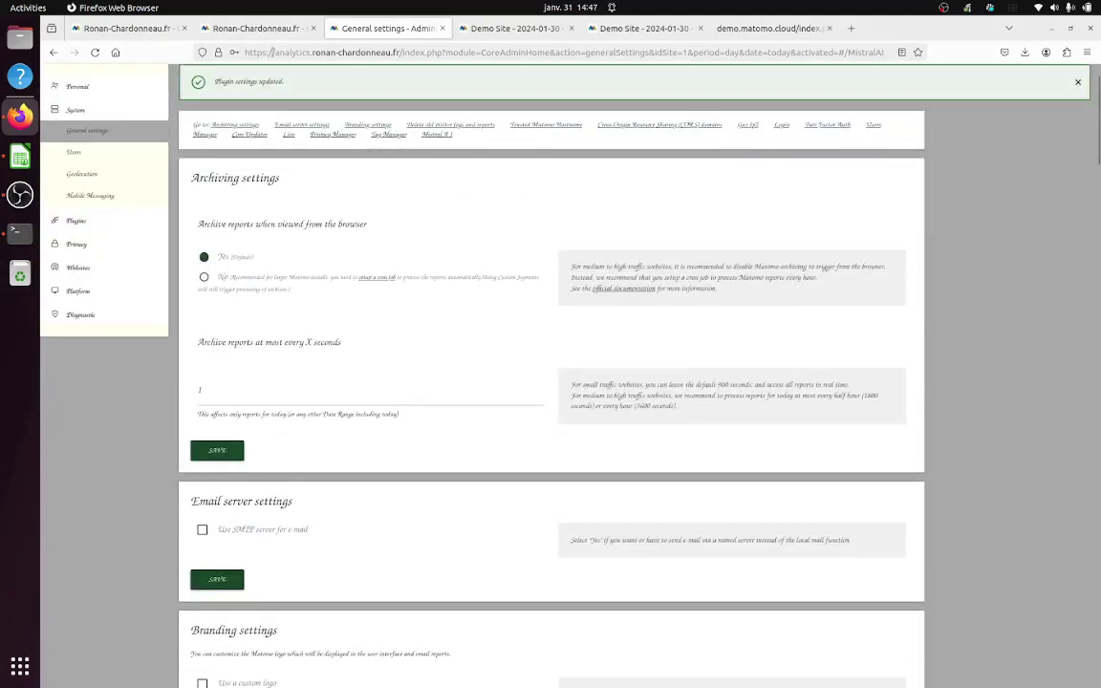
pyautogui.click(247, 28)
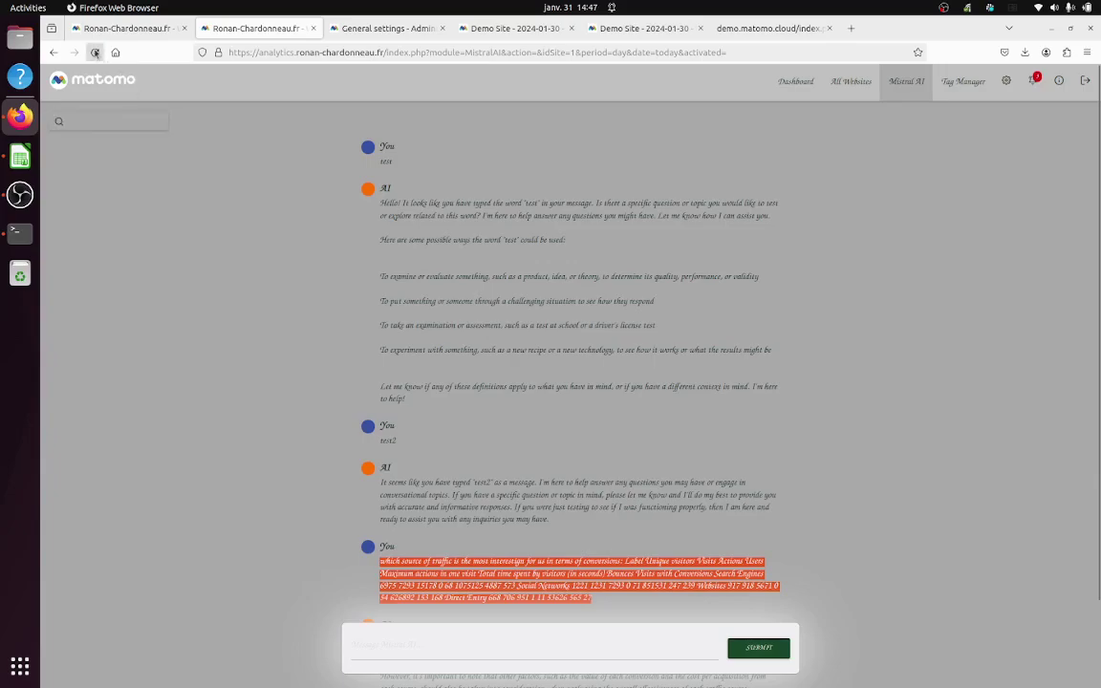
# Step: Reload the chat page and highlight the Social Networks conversion rate in the new reply
pyautogui.click(94, 53)
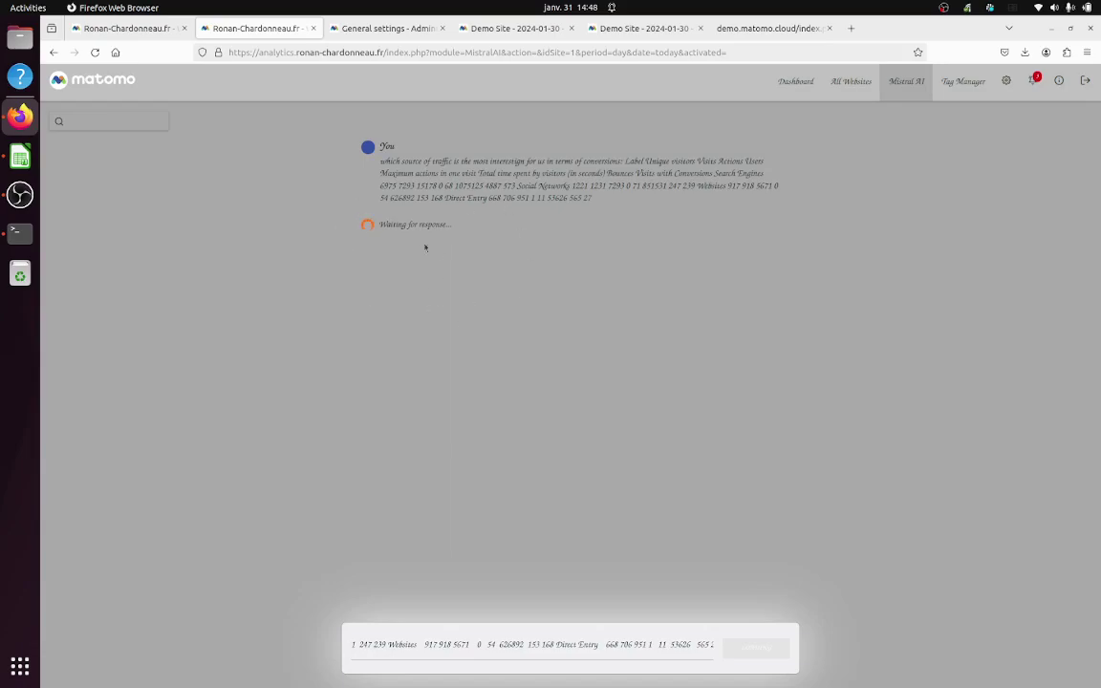
pyautogui.click(102, 59)
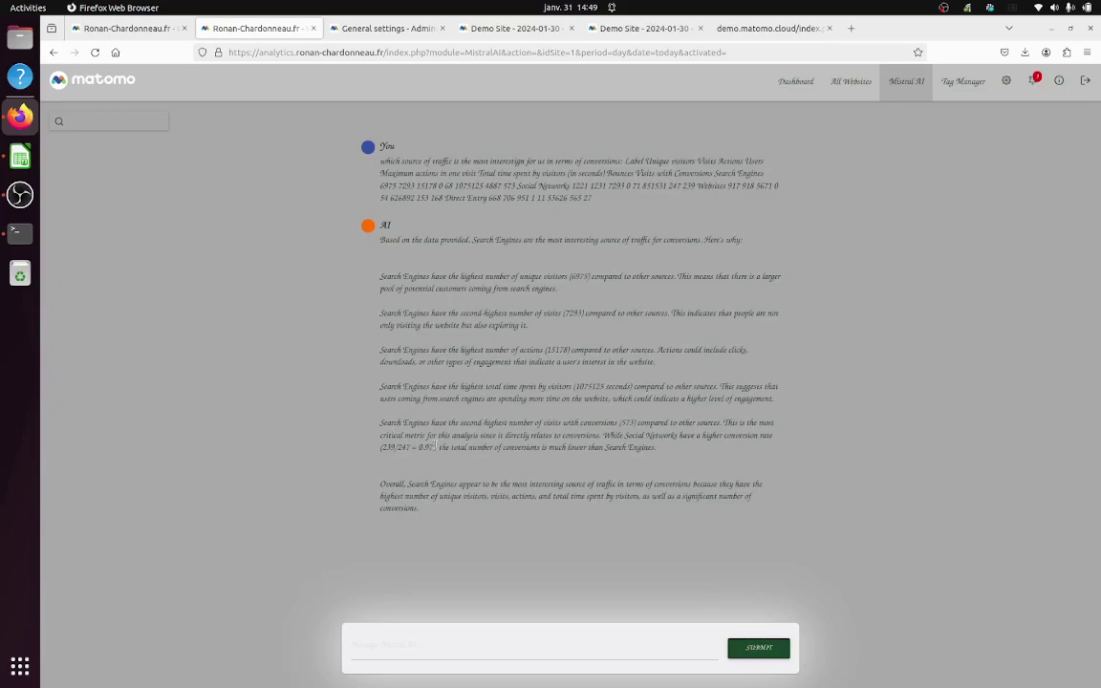
pyautogui.moveTo(436, 448); pyautogui.dragTo(390, 447)
pyautogui.doubleClick(626, 423)
pyautogui.click(19, 156)
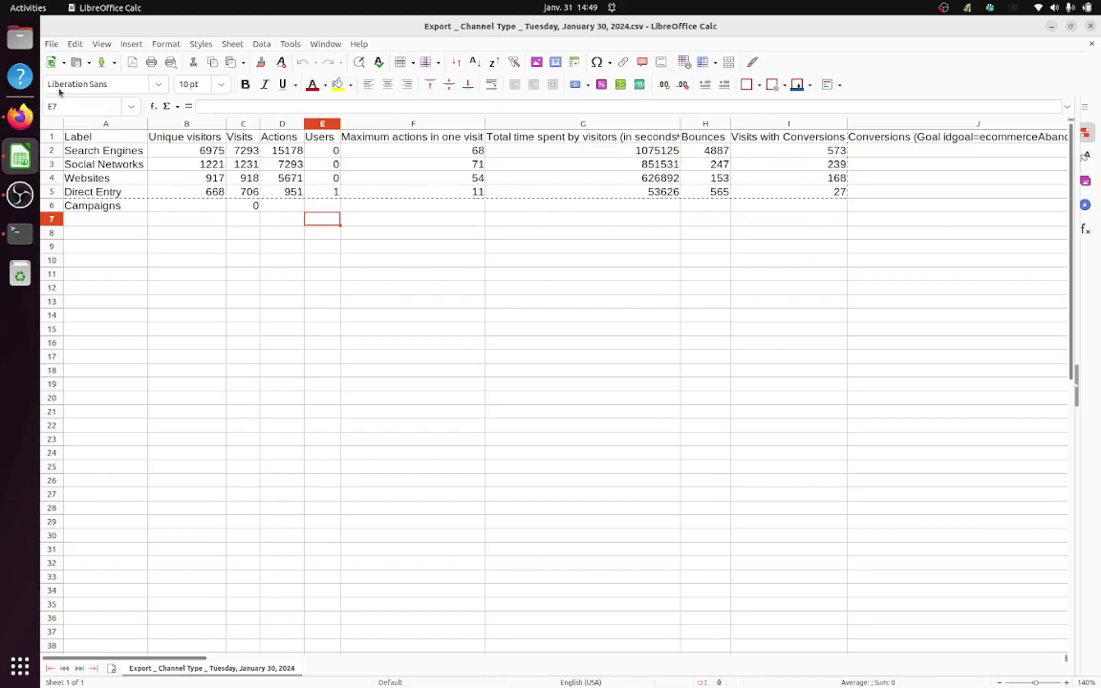
pyautogui.click(19, 117)
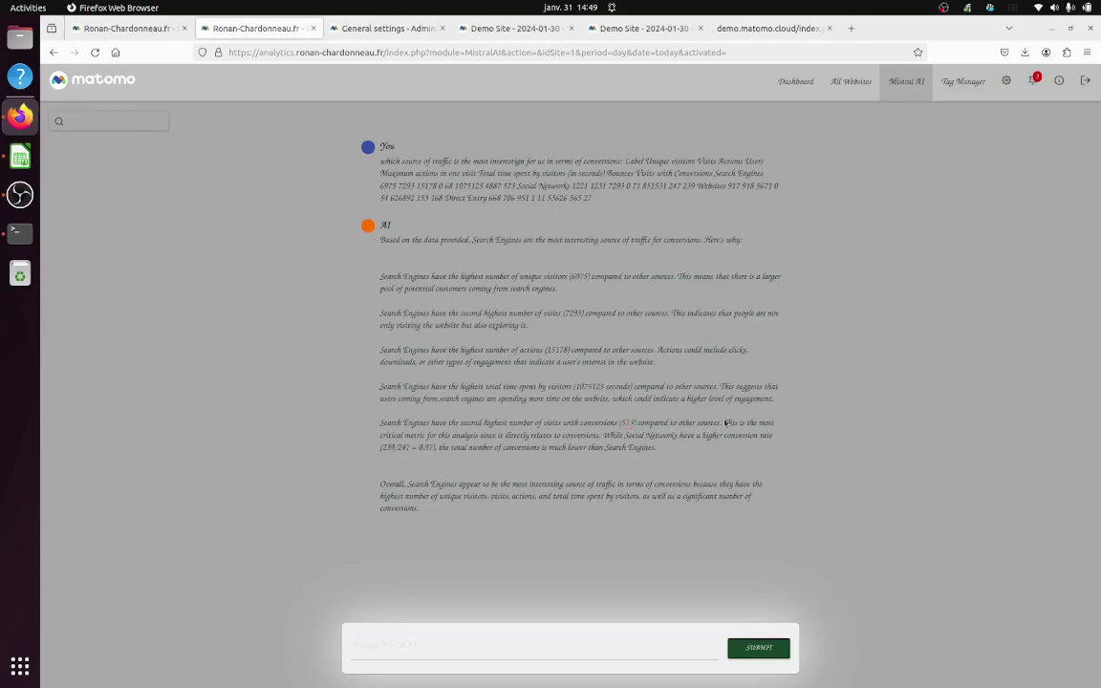
# Step: Ask 'why do you say this', quoting the AI's second-highest conversions claim for Search Engines
pyautogui.moveTo(725, 422); pyautogui.dragTo(380, 424)
pyautogui.hotkey('ctrl', 'c')
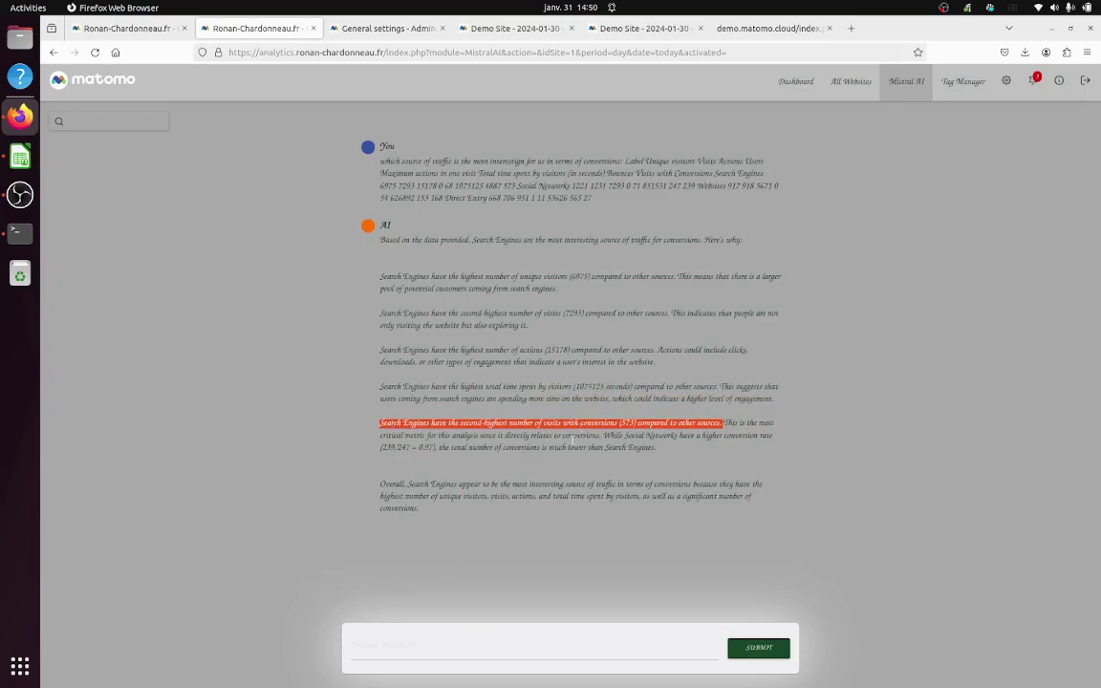
pyautogui.click(459, 647)
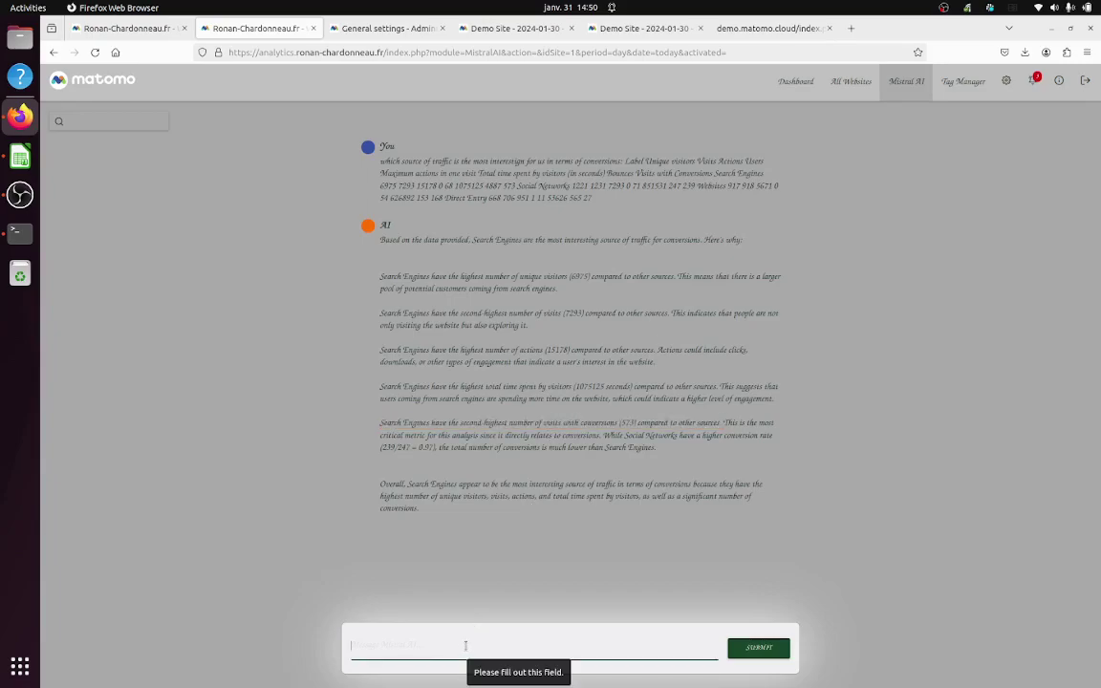
pyautogui.write('why')
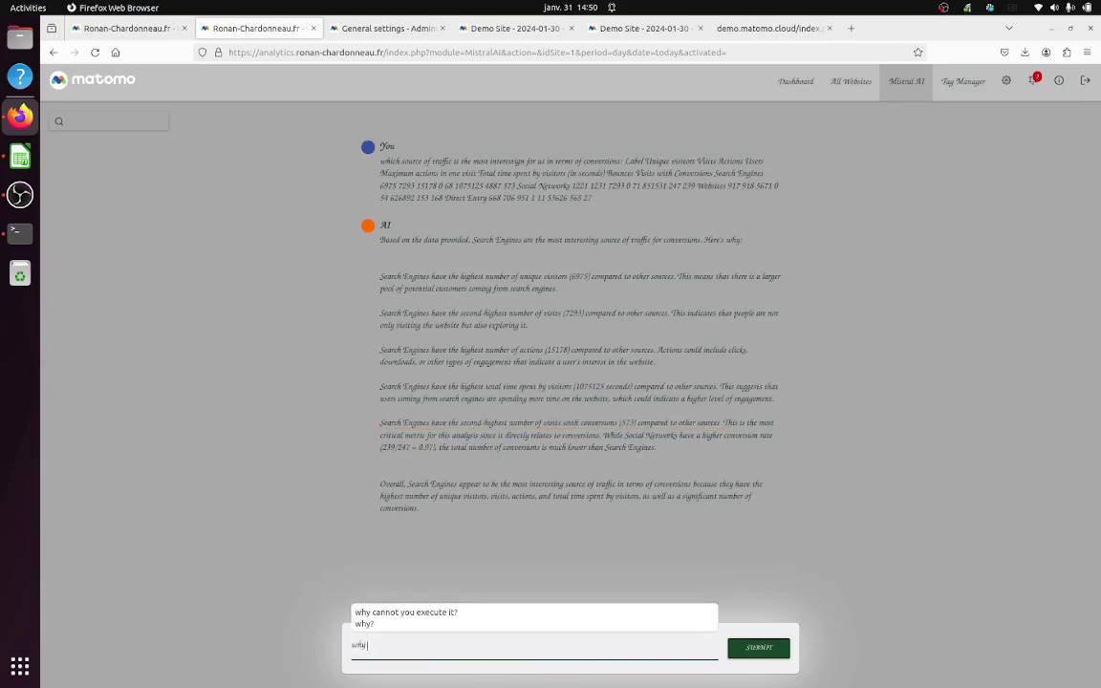
pyautogui.write(' do you s')
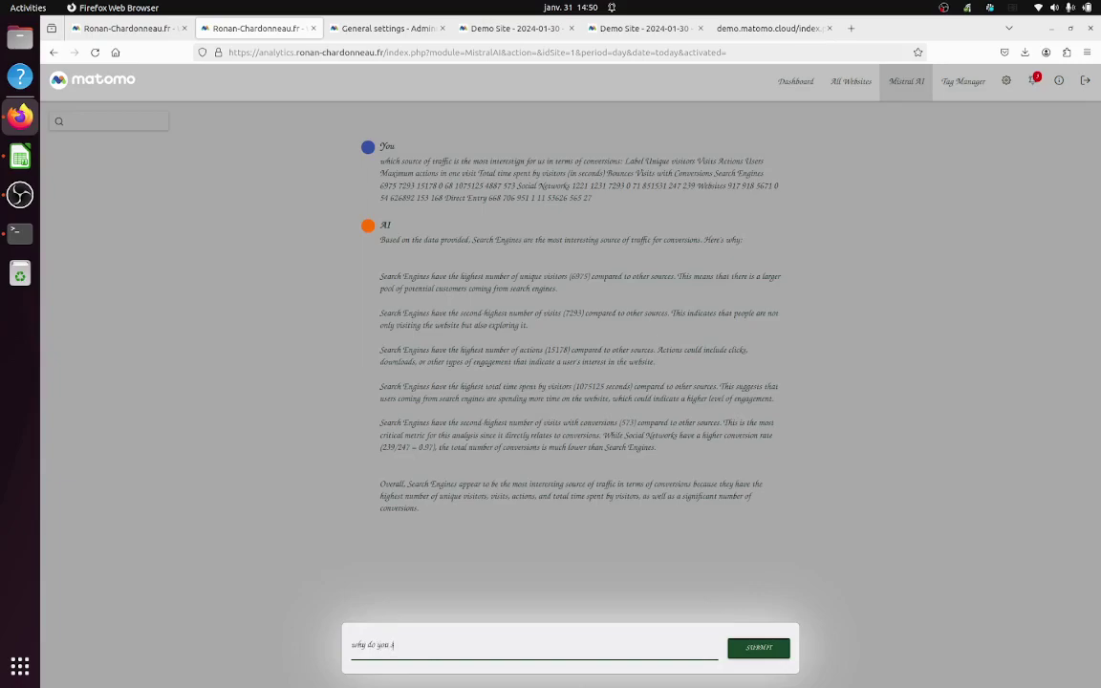
pyautogui.write("ay this '")
pyautogui.hotkey('ctrl', 'v')
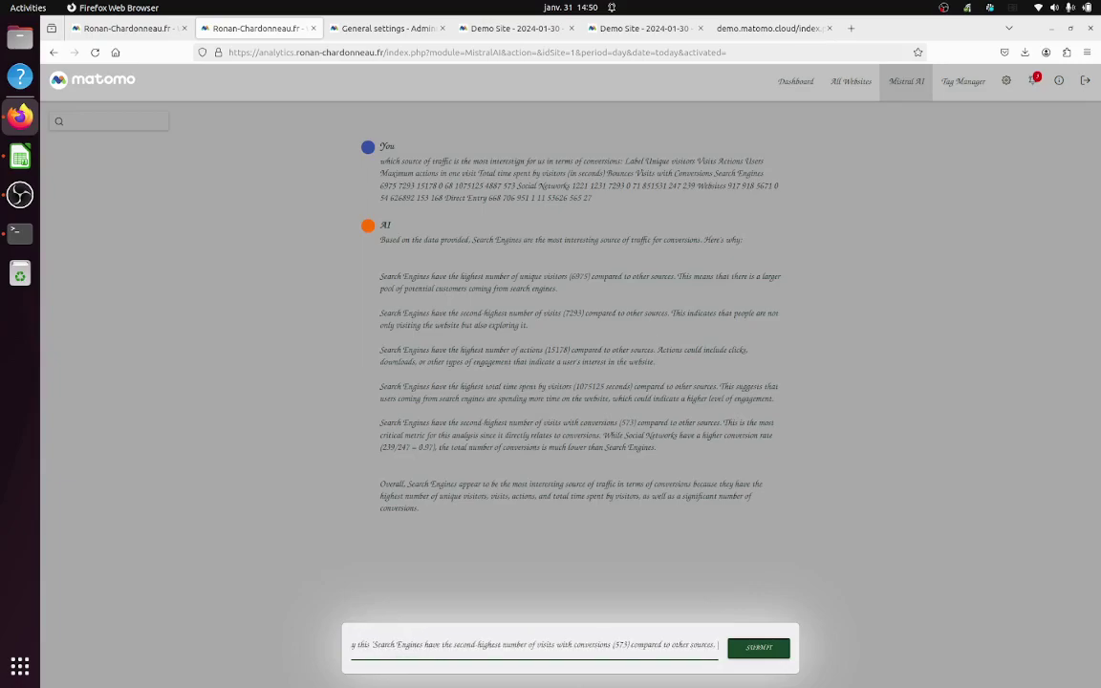
pyautogui.write('T')
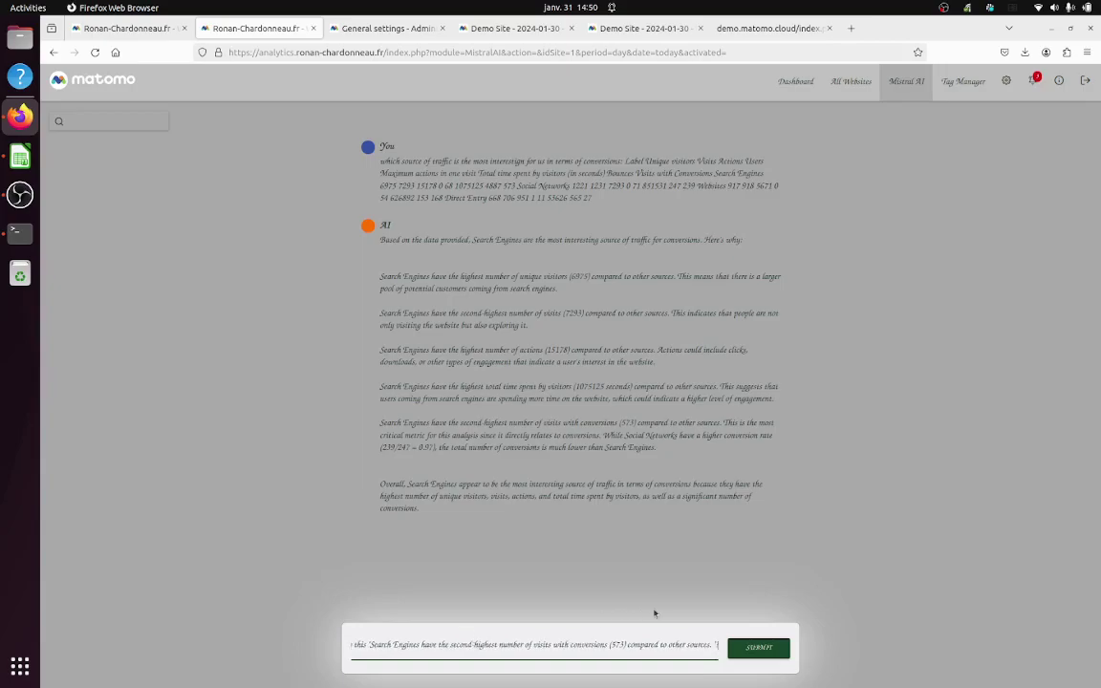
pyautogui.click(757, 649)
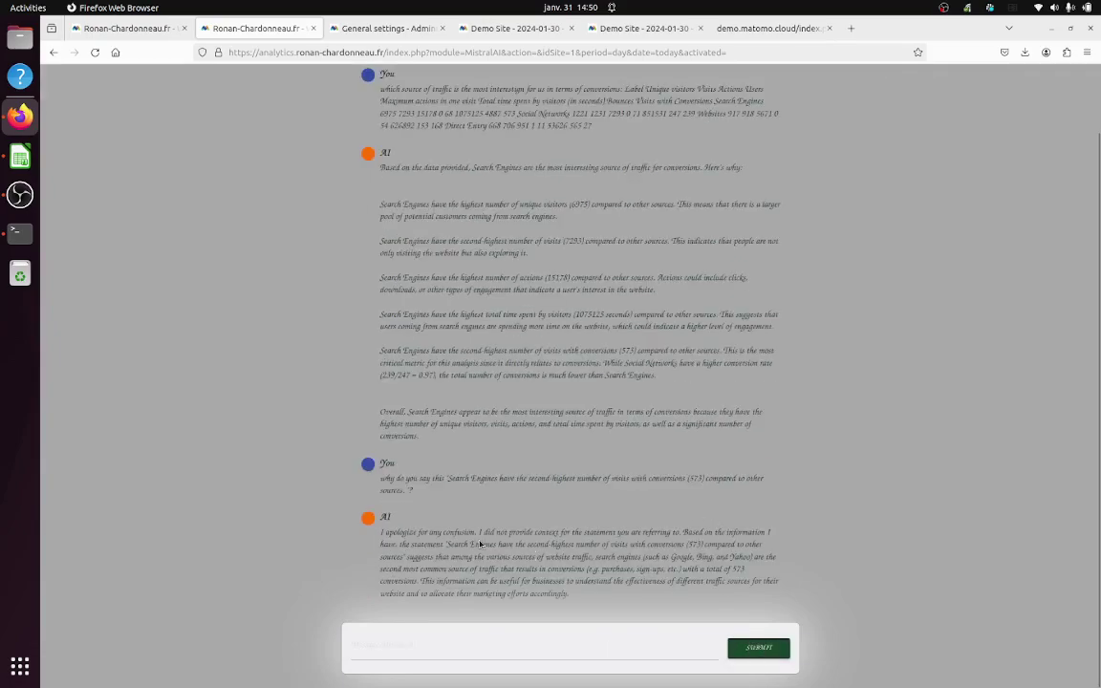
# Step: Highlight the AI's missing-context admission and the words Search Engines in its reply
pyautogui.moveTo(479, 532); pyautogui.dragTo(630, 532)
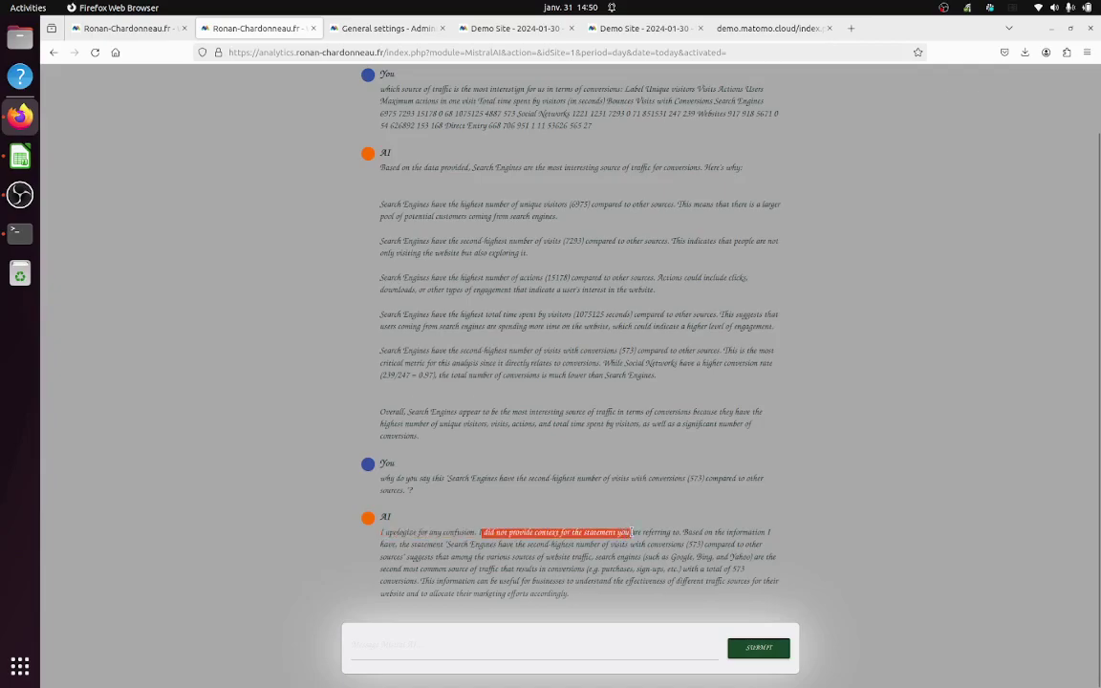
pyautogui.doubleClick(459, 544)
pyautogui.moveTo(459, 544); pyautogui.dragTo(495, 544)
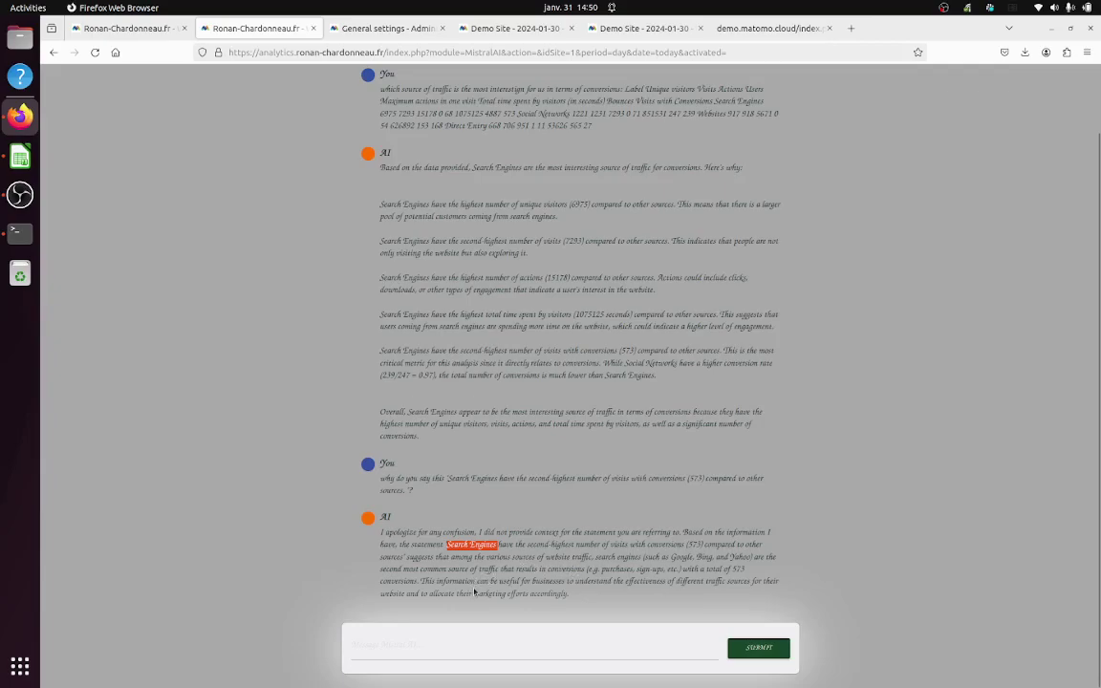
# Step: Reply 'yes but it is not the second, it is the first one so?'
pyautogui.click(470, 635)
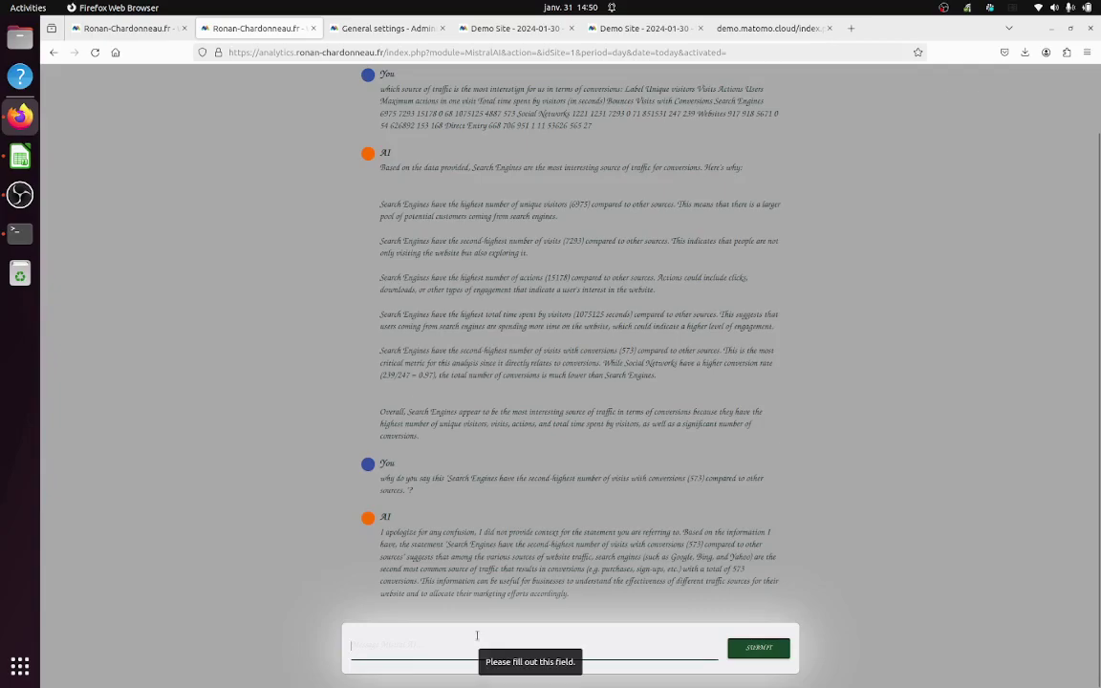
pyautogui.write('yes but i')
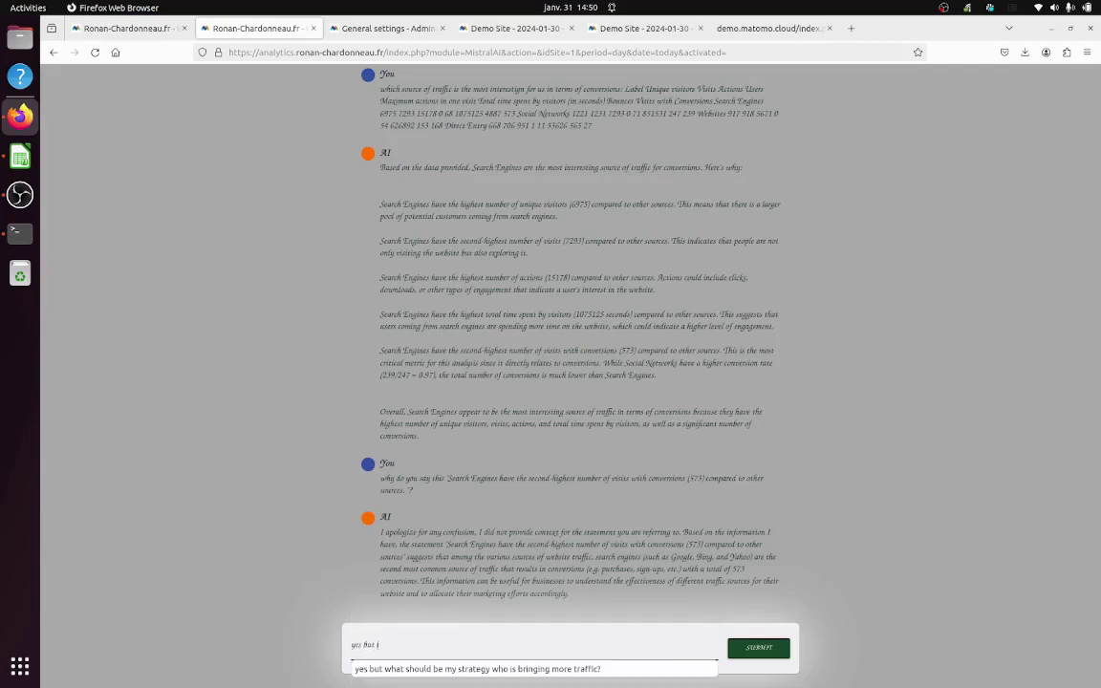
pyautogui.write('t is not the')
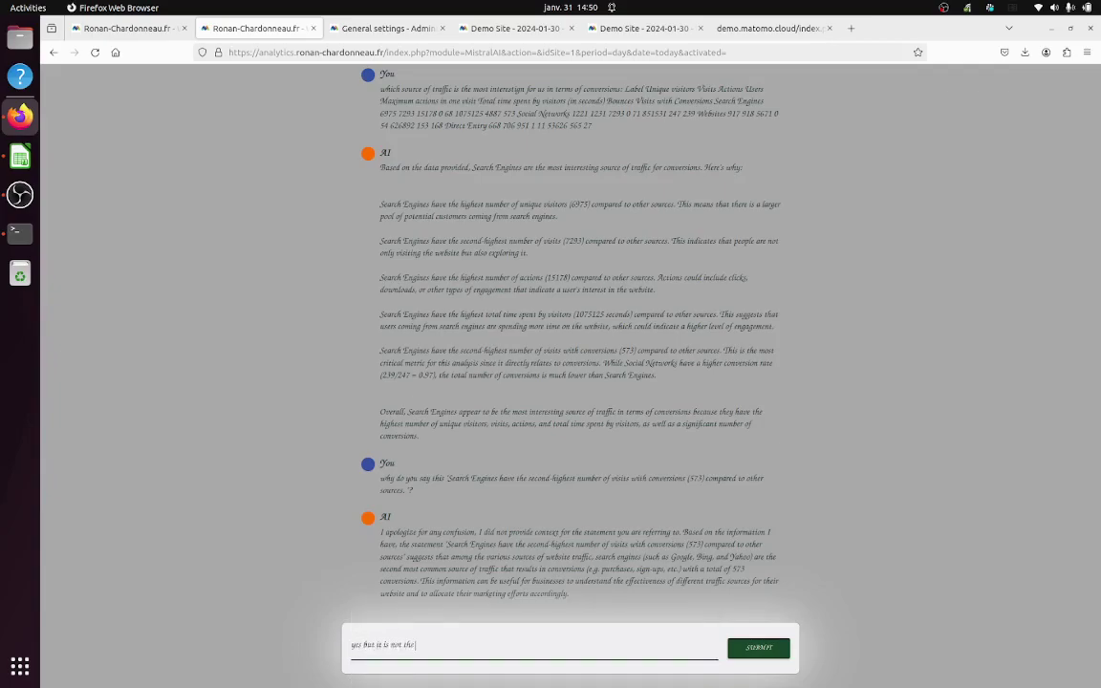
pyautogui.write(' second, it is the first one s')
pyautogui.write('o?')
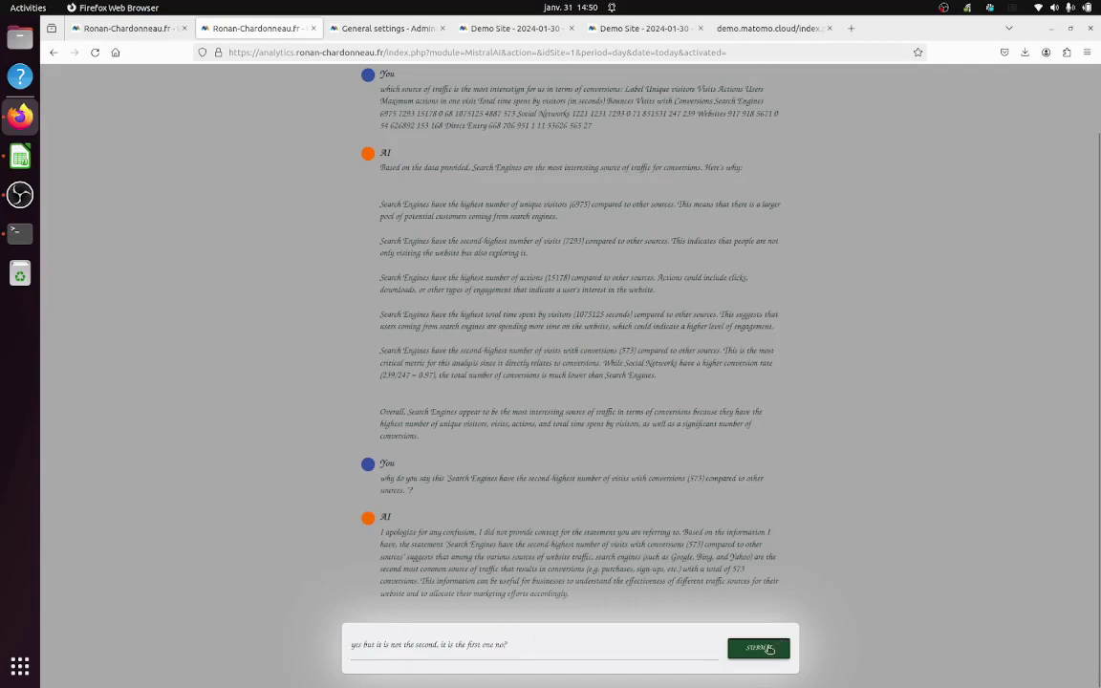
pyautogui.click(768, 649)
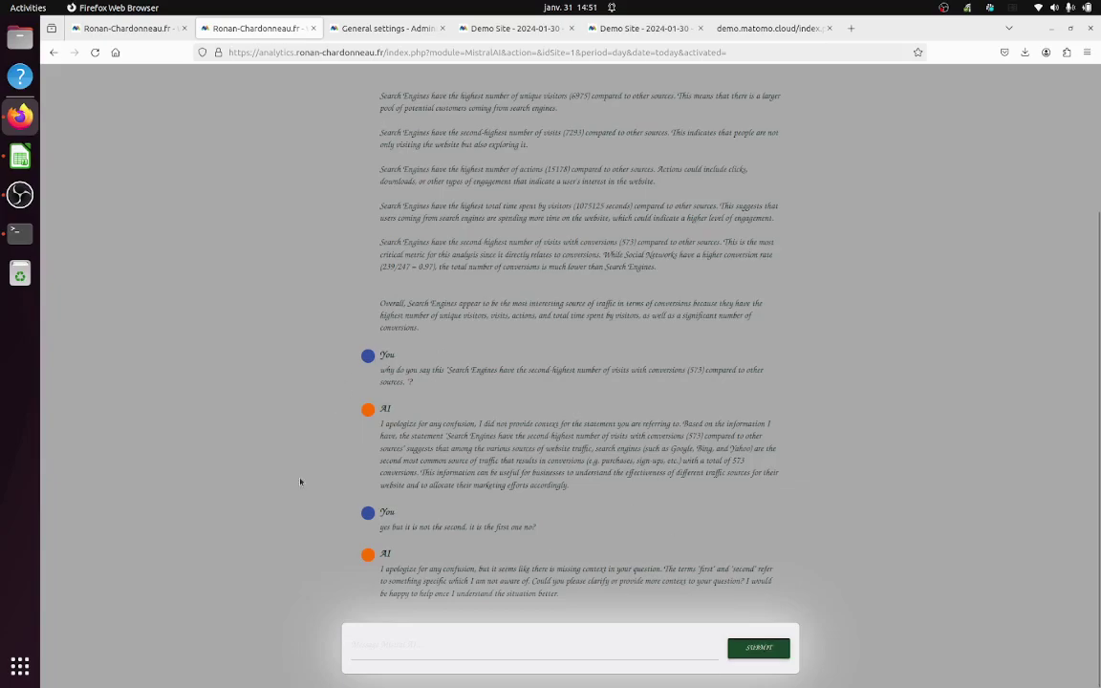
# Step: Resend the first question's traffic data prefixed with 'how is the context:'
pyautogui.scroll(4, 350, 410)
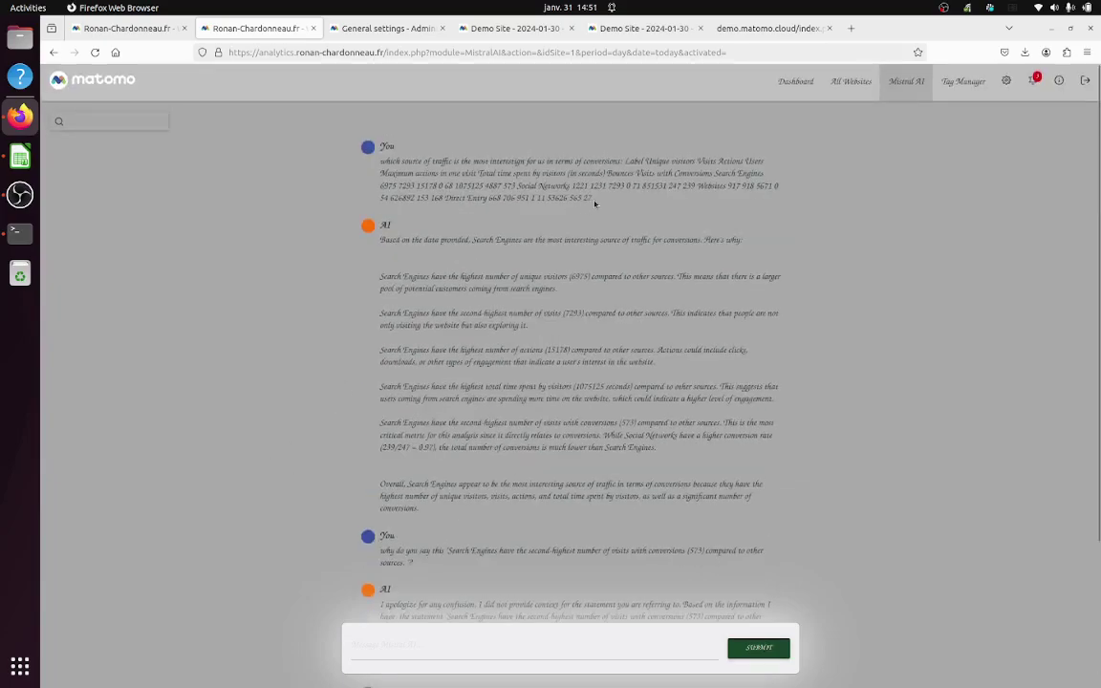
pyautogui.moveTo(591, 198); pyautogui.dragTo(628, 174)
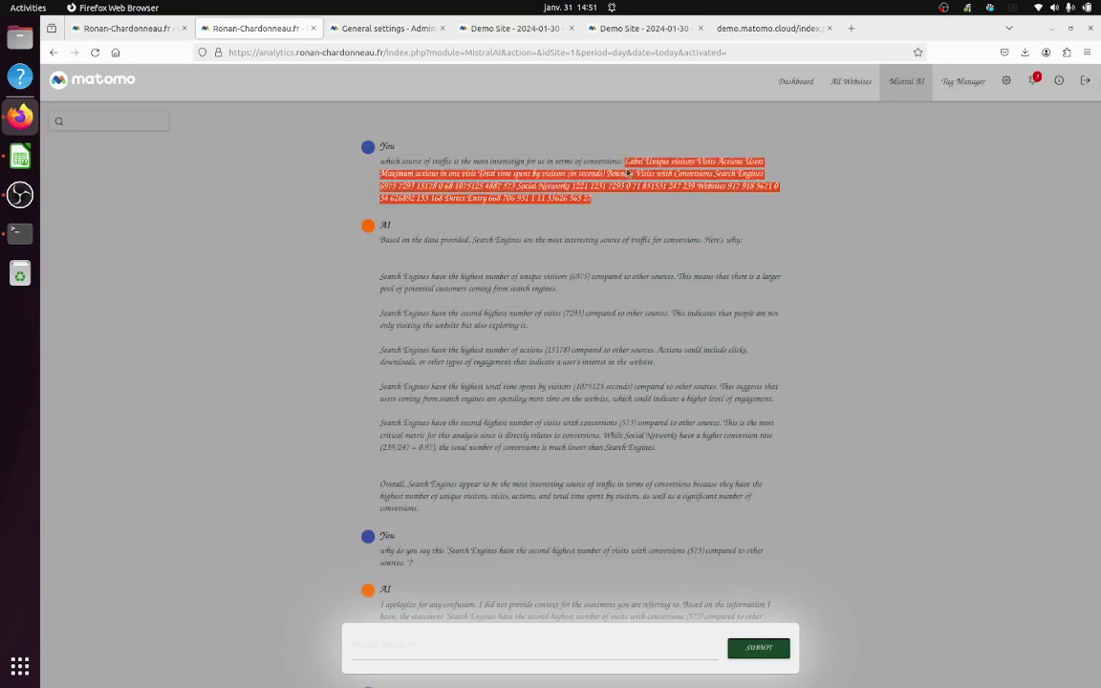
pyautogui.click(375, 646)
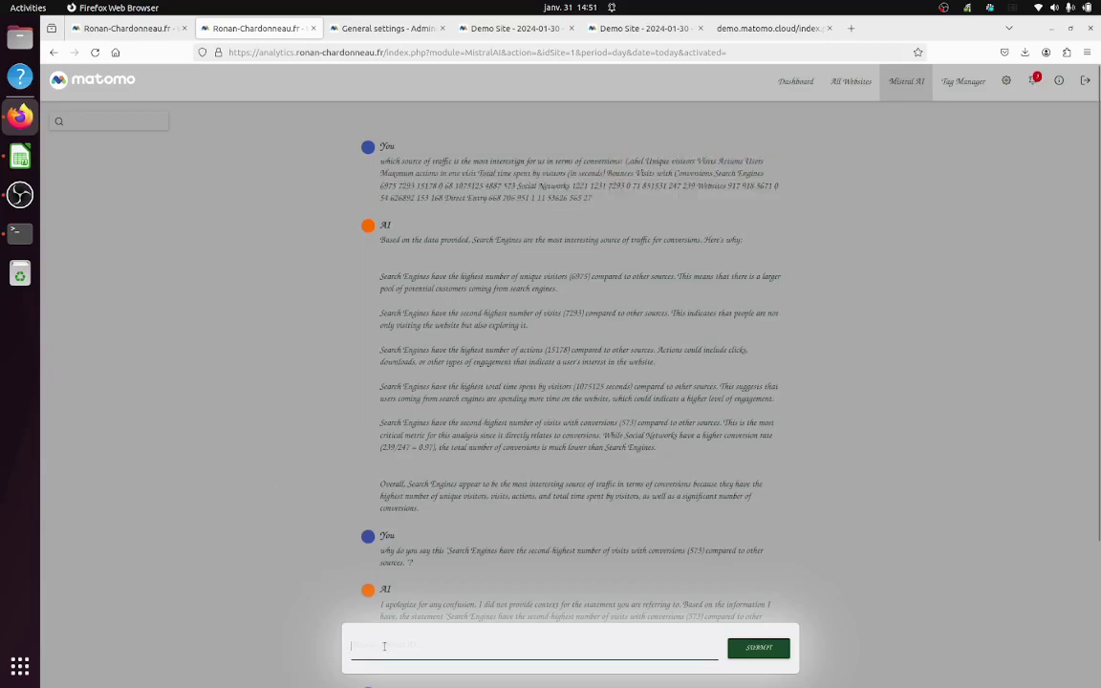
pyautogui.write('how is the cont')
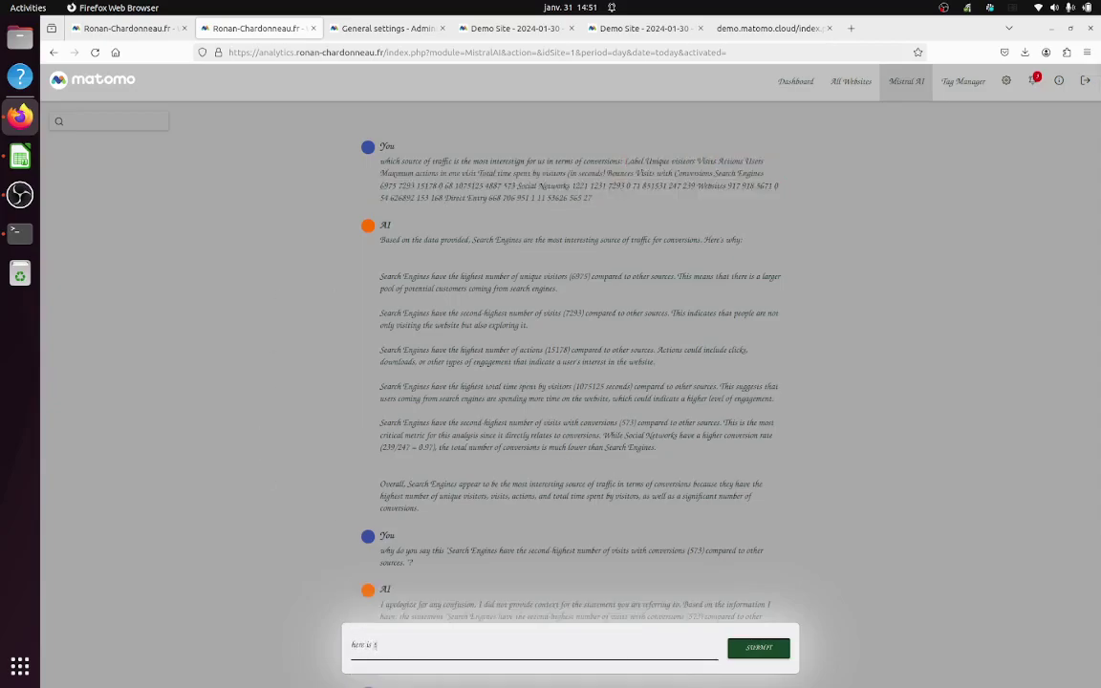
pyautogui.write('ext:')
pyautogui.hotkey('ctrl', 'v')
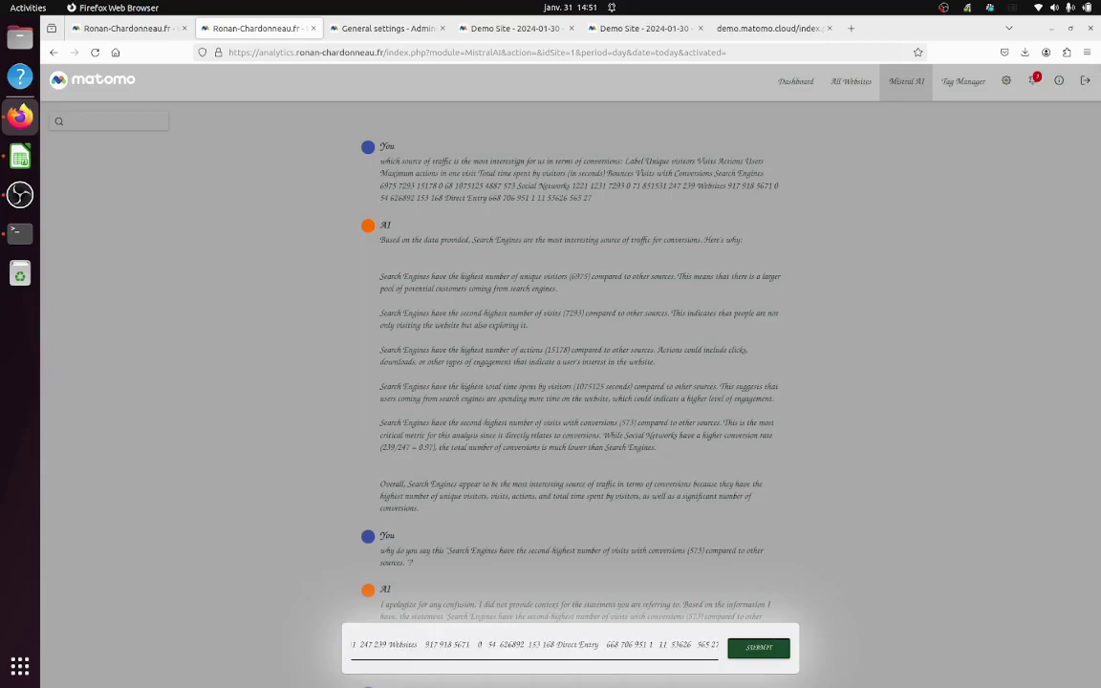
pyautogui.click(745, 641)
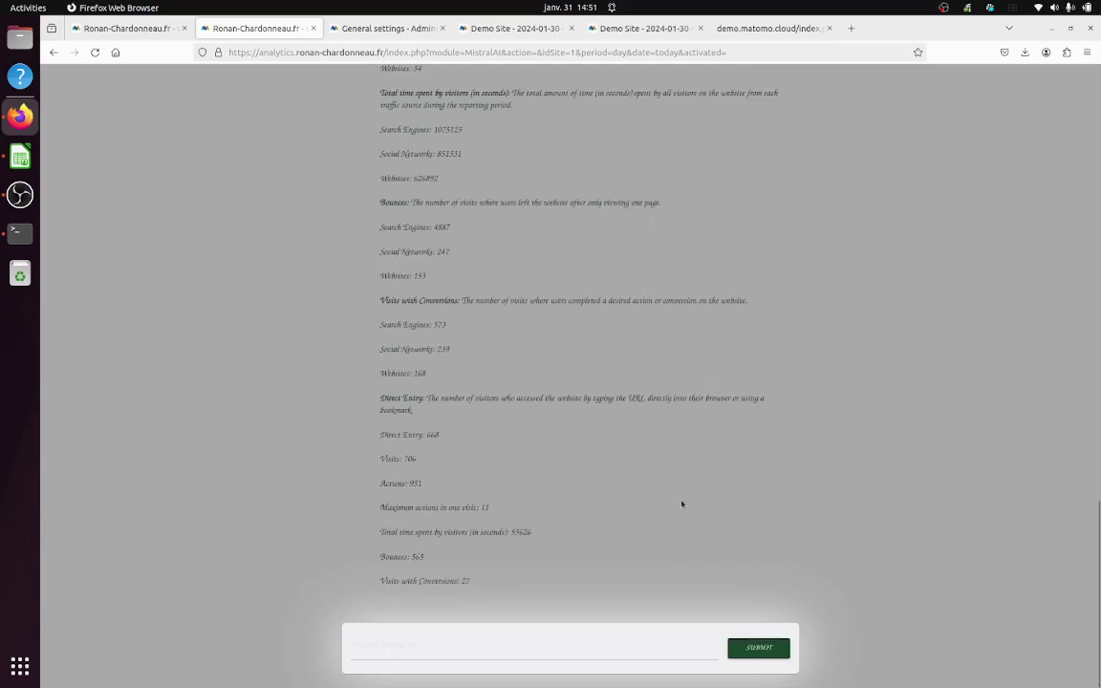
# Step: Scroll back through the chat and highlight the Visits with Conversions definition
pyautogui.scroll(1, 682, 504)
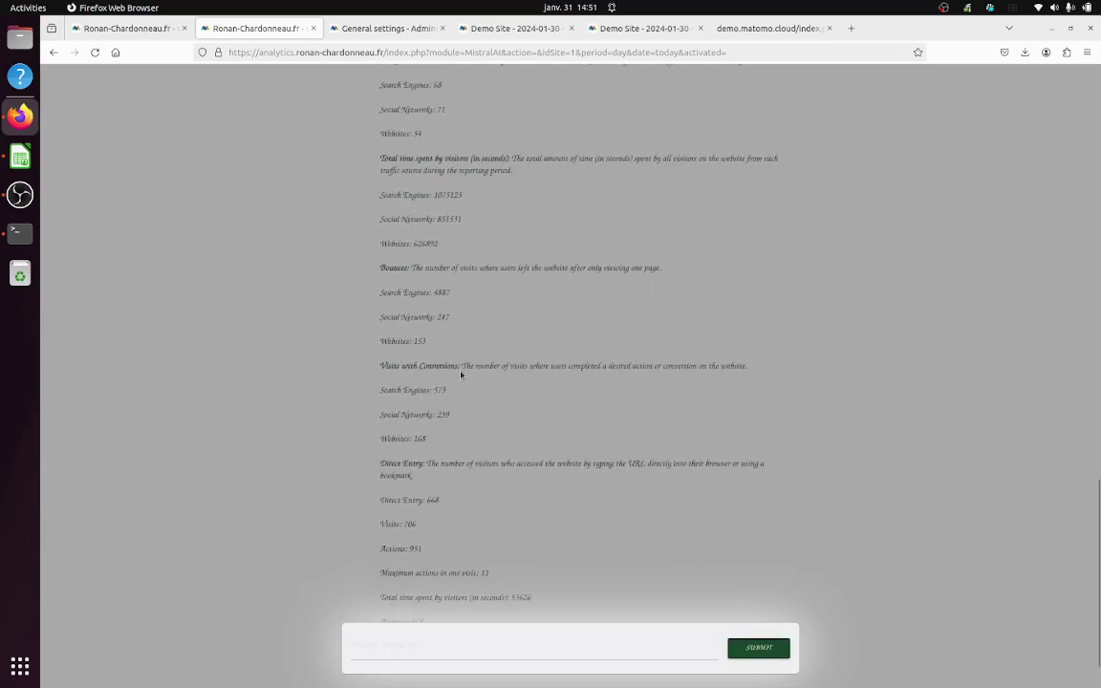
pyautogui.moveTo(465, 367); pyautogui.dragTo(708, 368)
pyautogui.scroll(3, 564, 390)
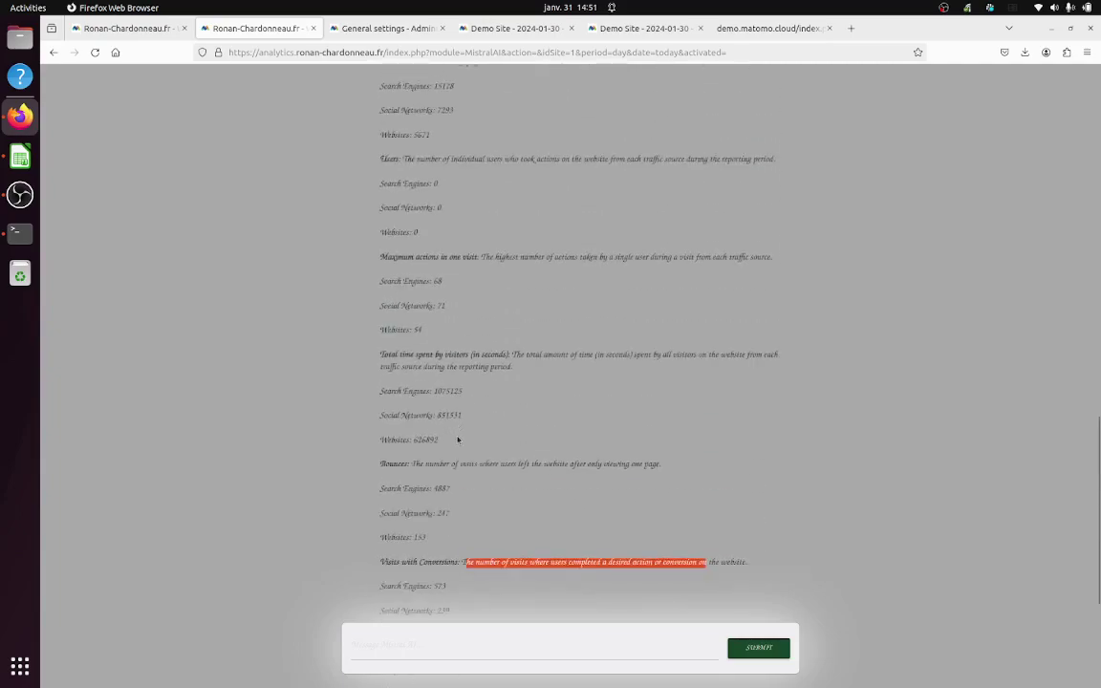
pyautogui.scroll(7, 458, 440)
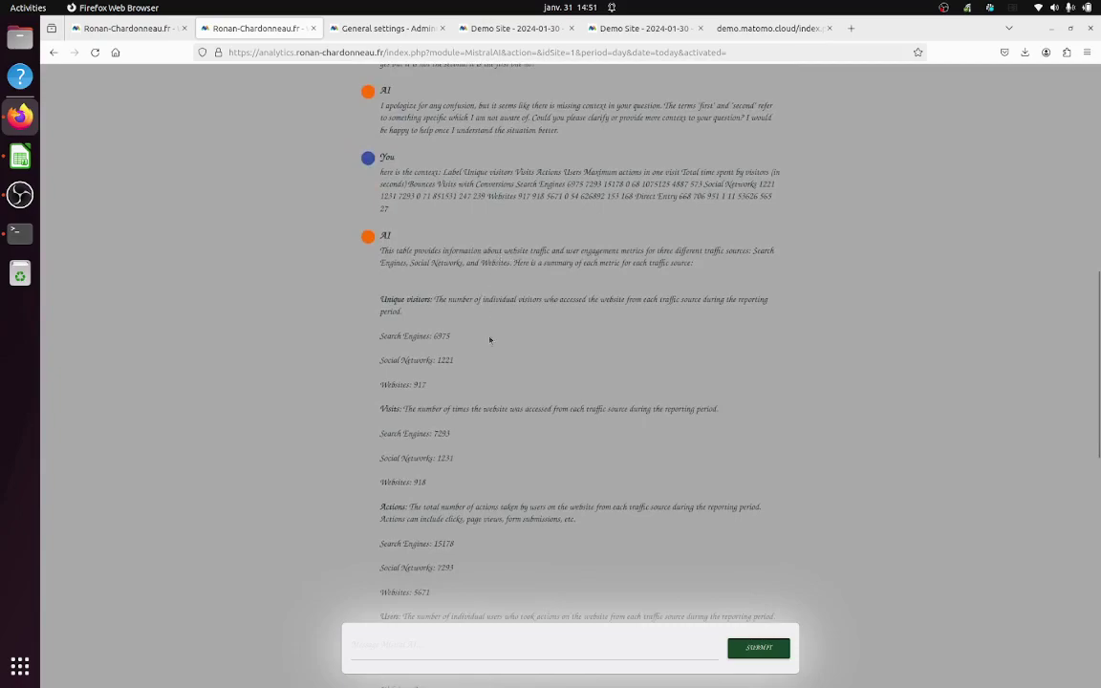
pyautogui.scroll(-11, 440, 304)
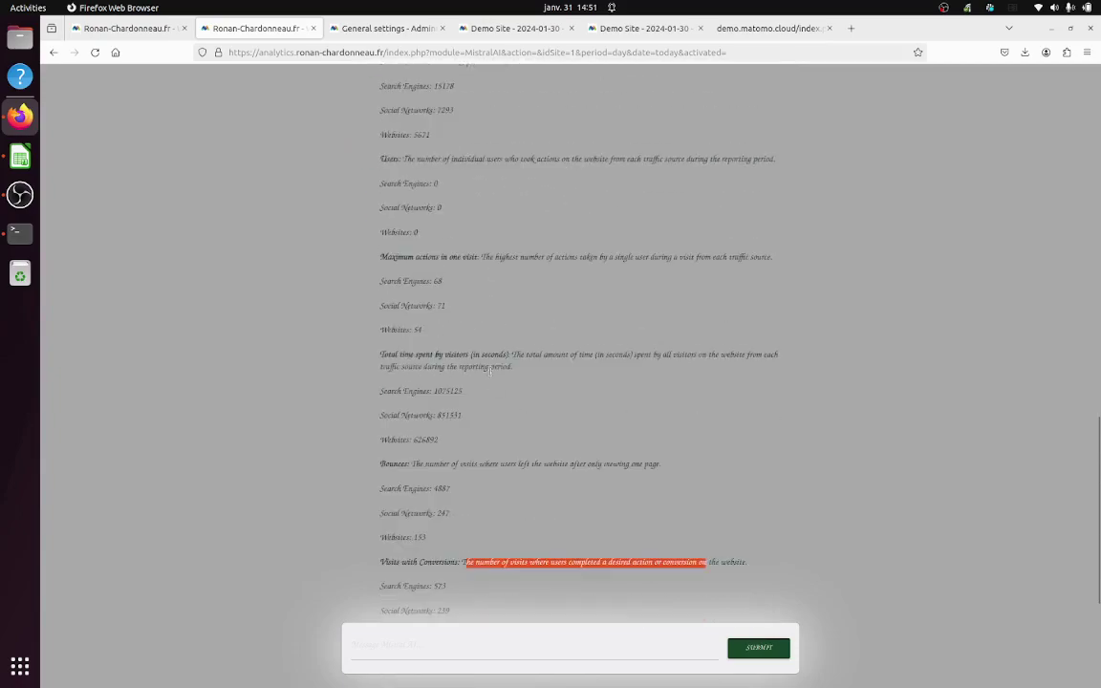
# Step: Ask the AI 'which source of traffic is the most interesting in terms of conversions?'
pyautogui.click(428, 643)
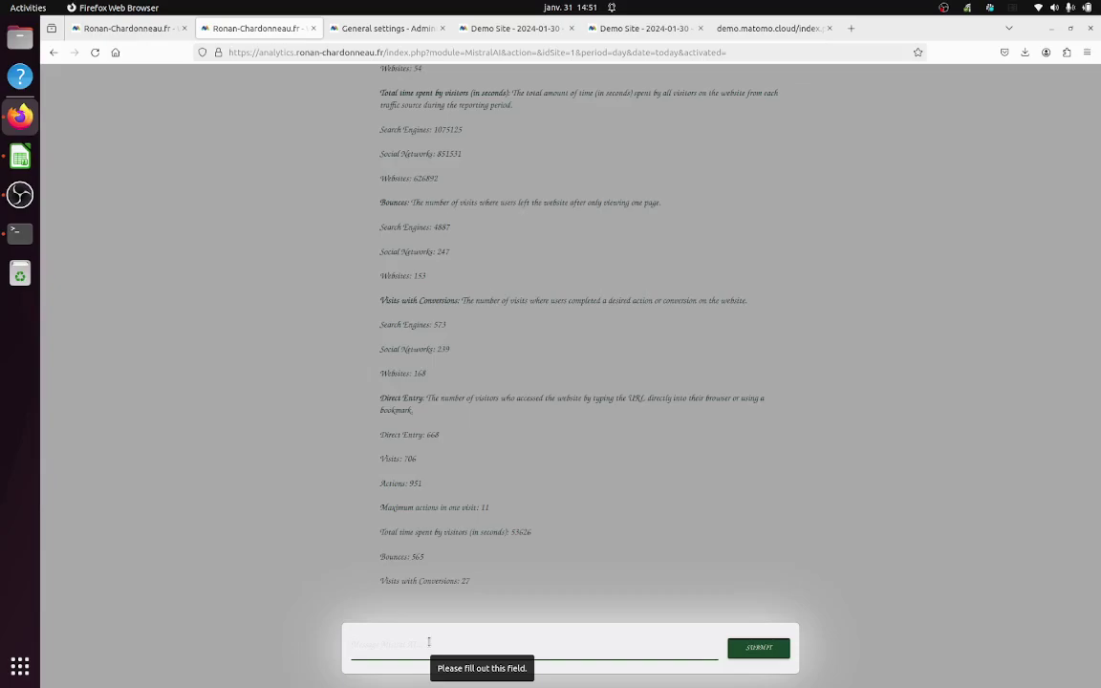
pyautogui.write('who is b')
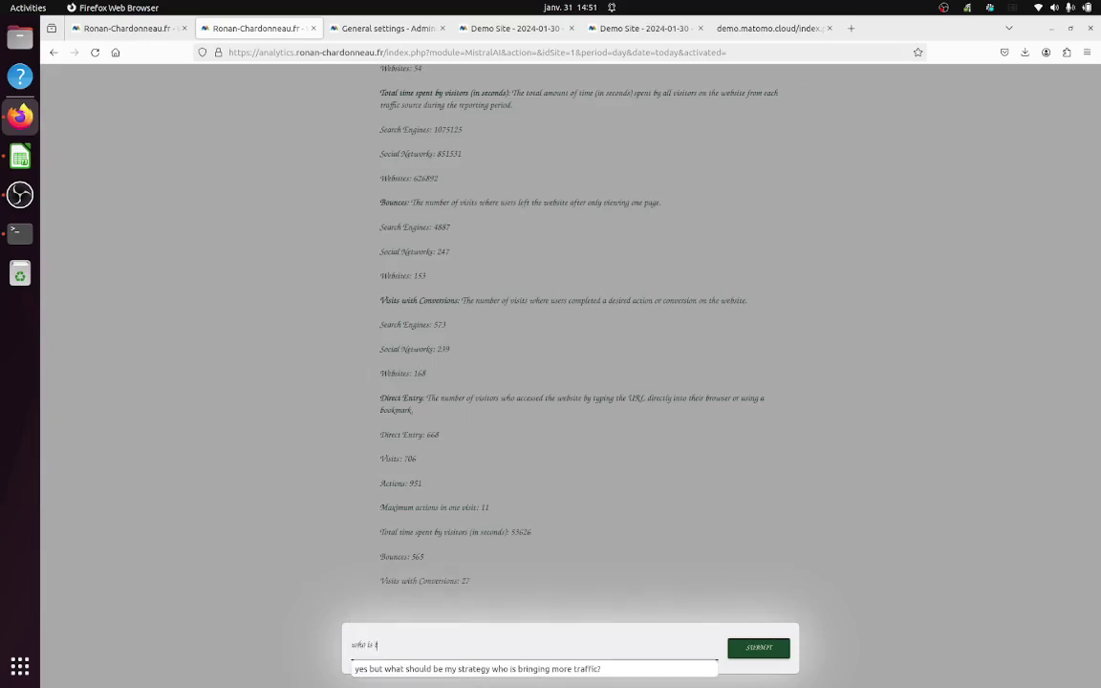
pyautogui.press('BackSpace')
pyautogui.press('BackSpace')
pyautogui.press('BackSpace')
pyautogui.press('BackSpace')
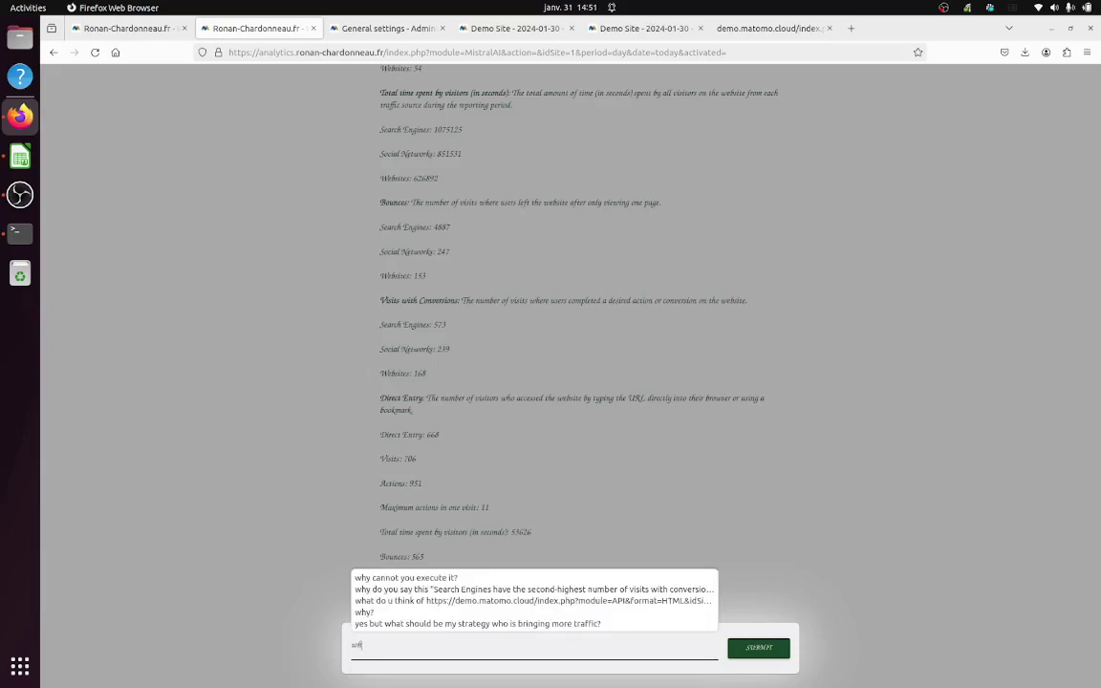
pyautogui.write('ich you')
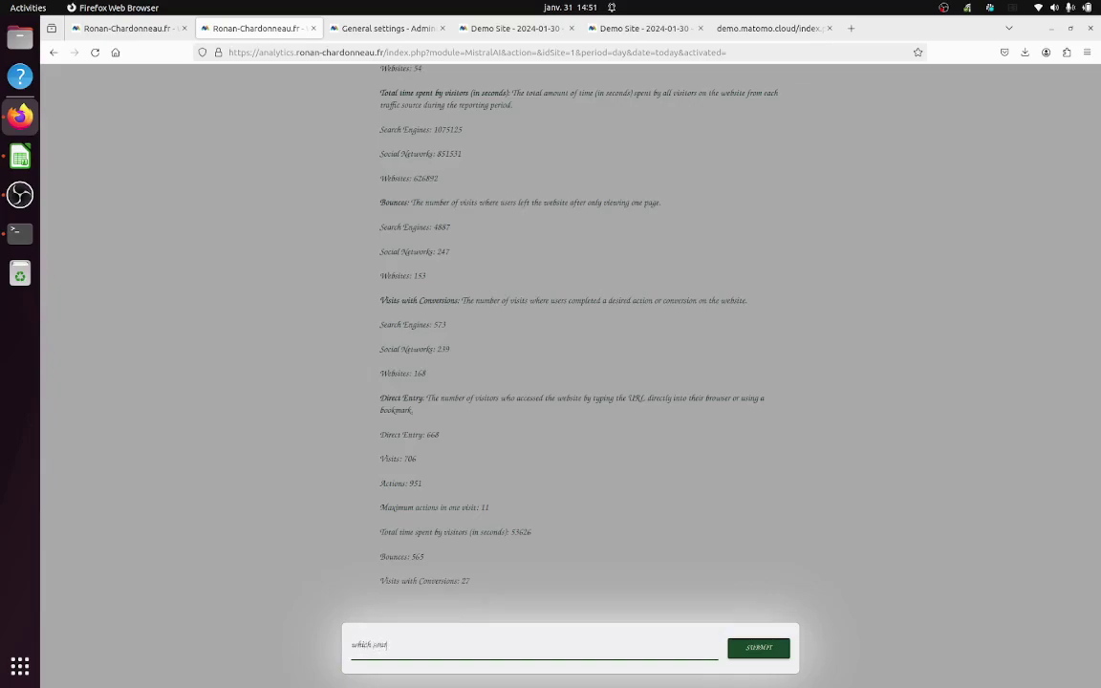
pyautogui.write('rce of traffic is the most interesting in terms of')
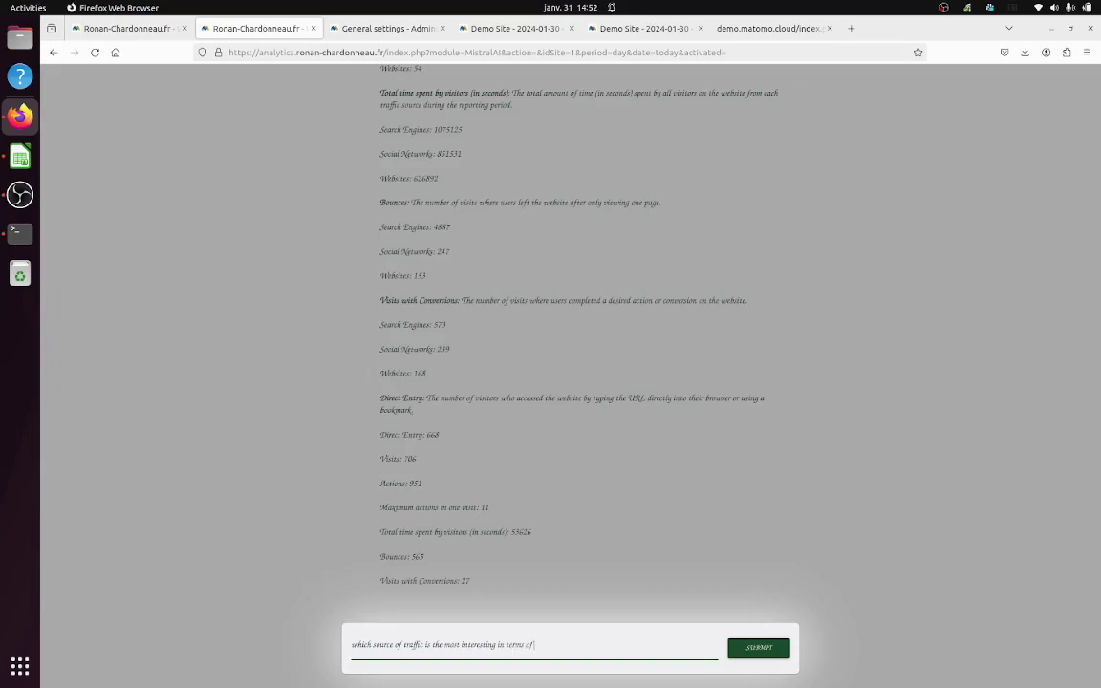
pyautogui.write(' conversions?')
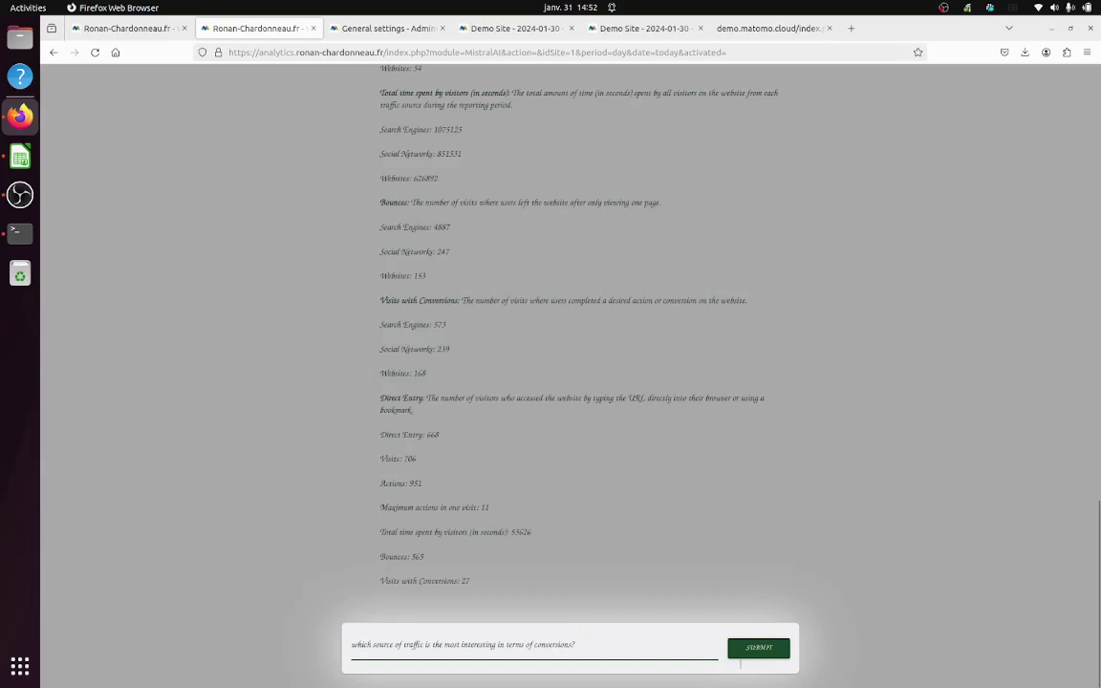
pyautogui.click(776, 649)
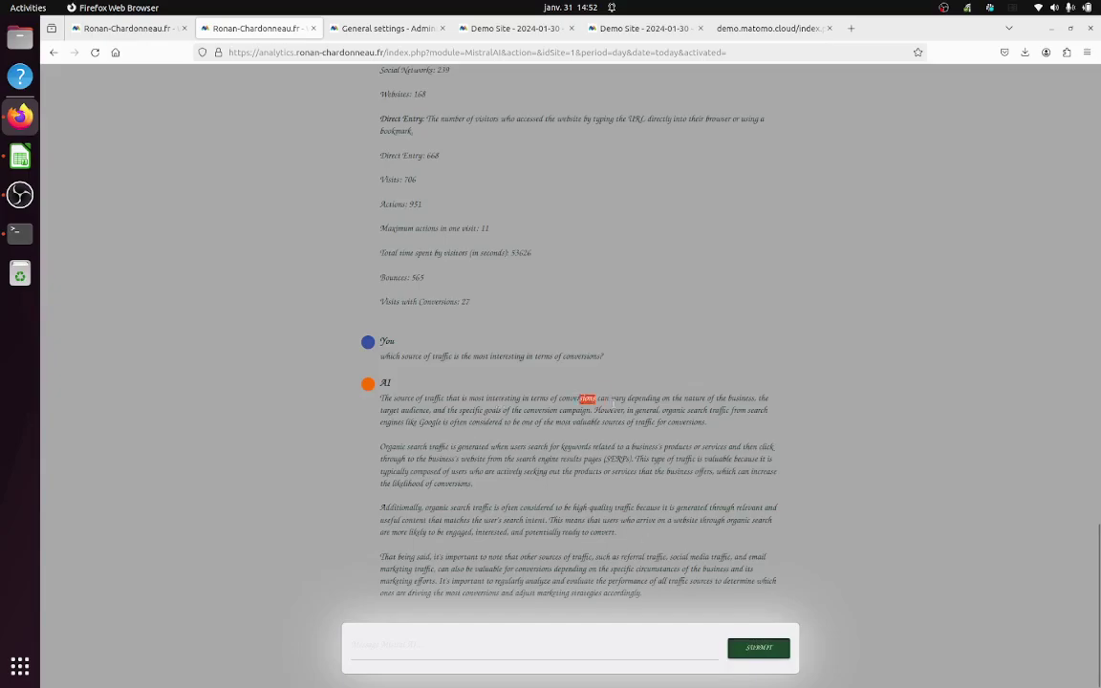
pyautogui.moveTo(579, 398); pyautogui.dragTo(675, 421)
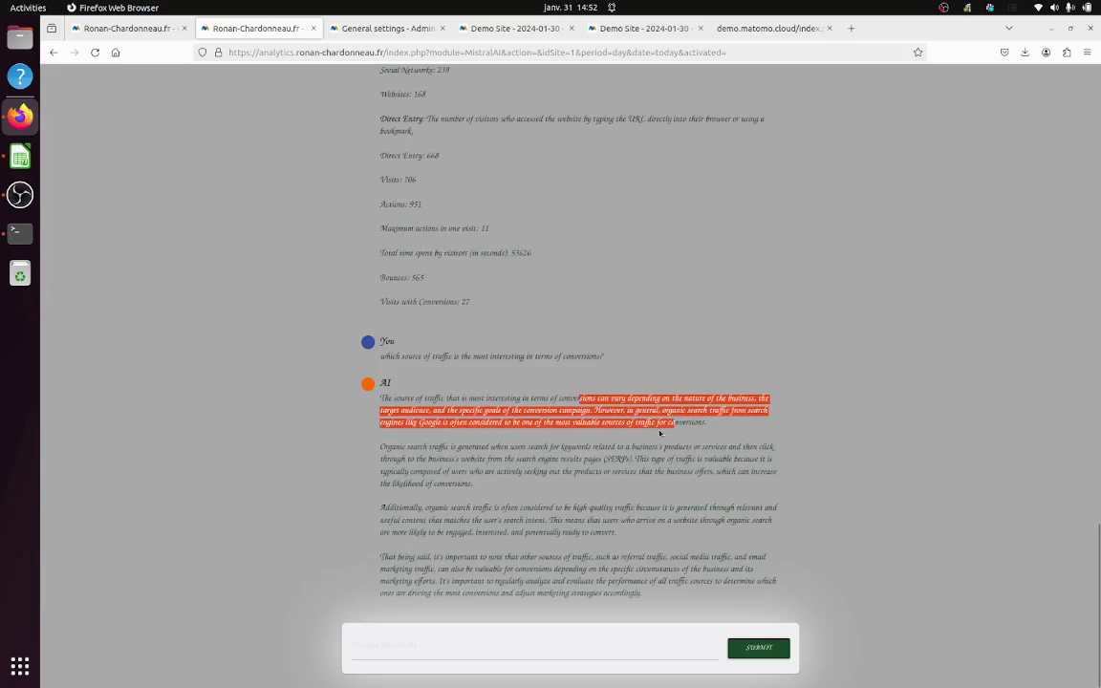
pyautogui.scroll(5, 661, 430)
pyautogui.scroll(-5, 659, 433)
pyautogui.scroll(15, 659, 433)
pyautogui.scroll(2, 659, 433)
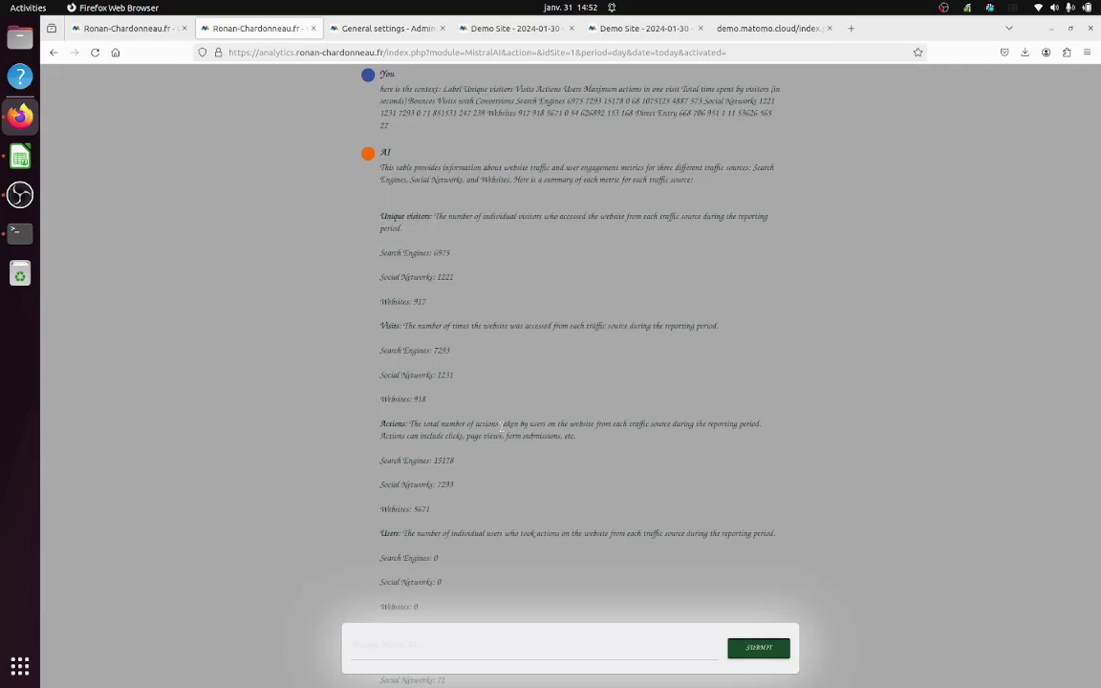
pyautogui.scroll(-15, 501, 428)
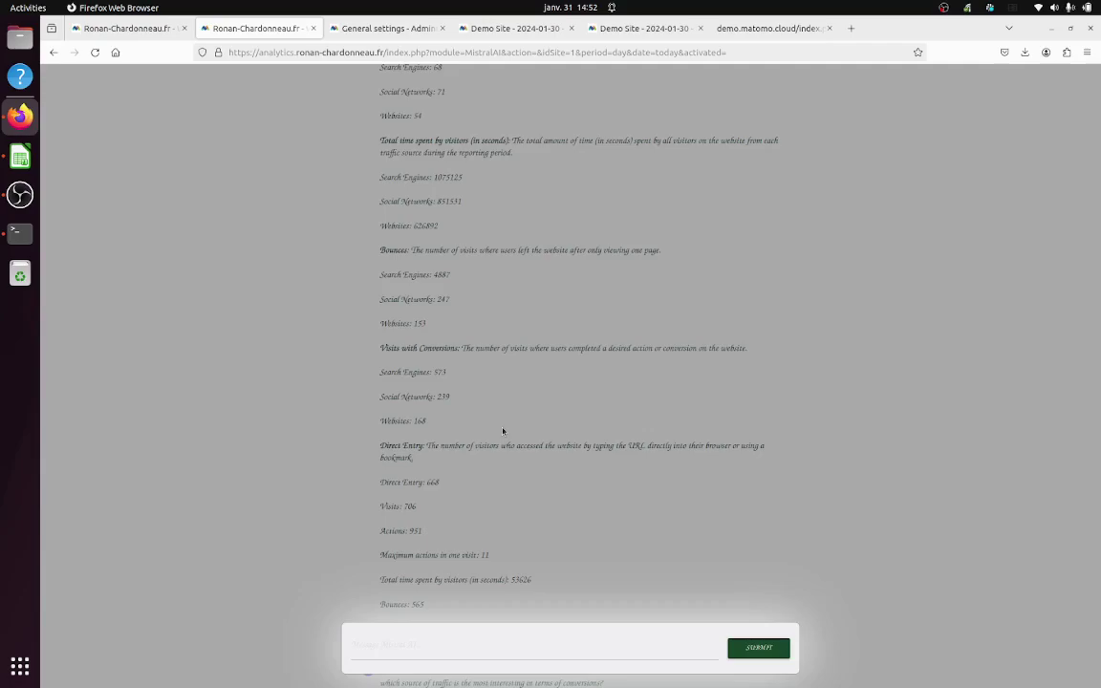
pyautogui.scroll(10, 503, 431)
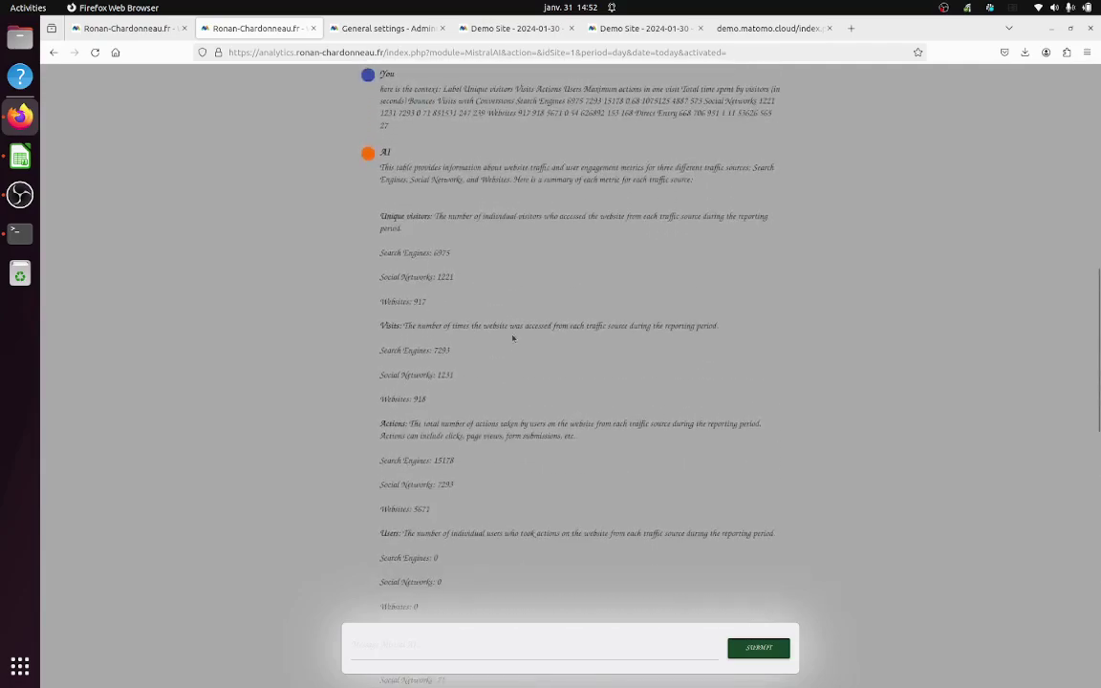
pyautogui.scroll(3, 488, 316)
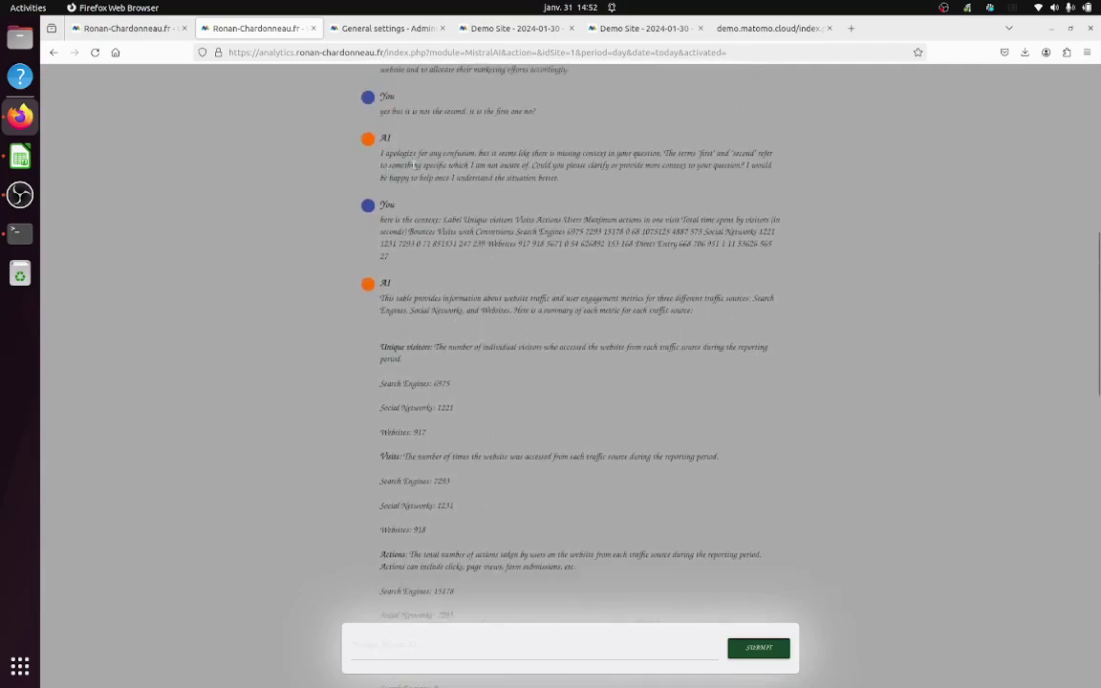